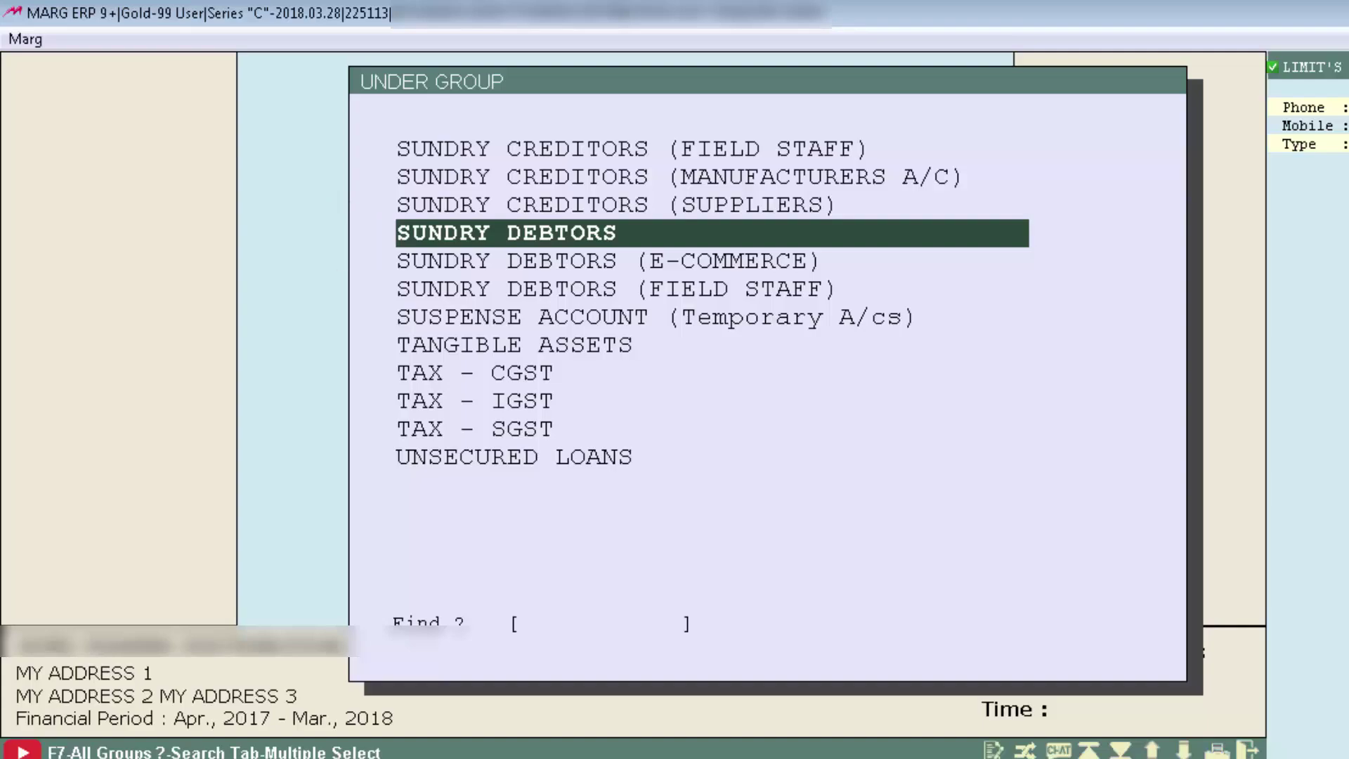
Choose SUNDRY DEBTORS as the group for the new ledger to open the Create Ledger form.
{"action": "key", "text": "Return"}
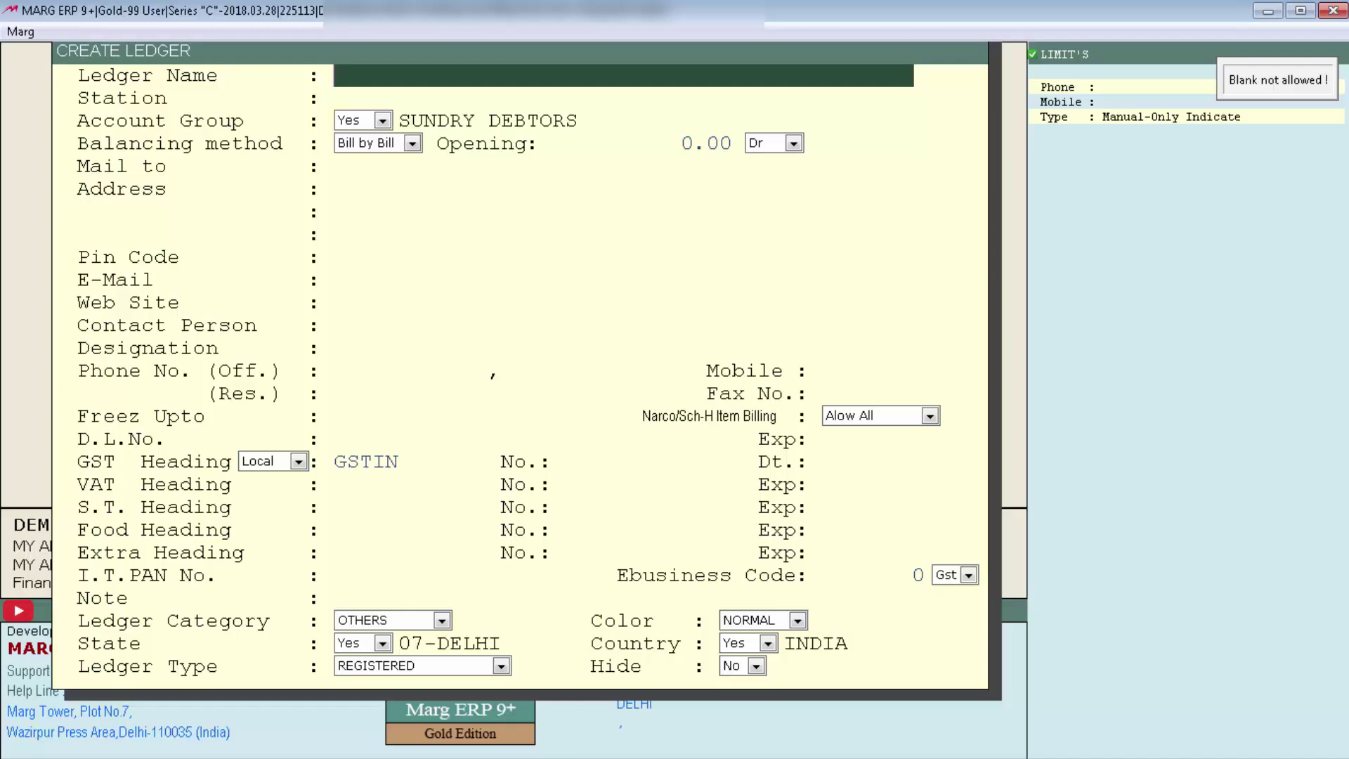
Enter OM DISTRIBUTORS as the ledger name and FARIDABAD as the station.
{"action": "type", "text": "OM DISTRIBUTORS"}
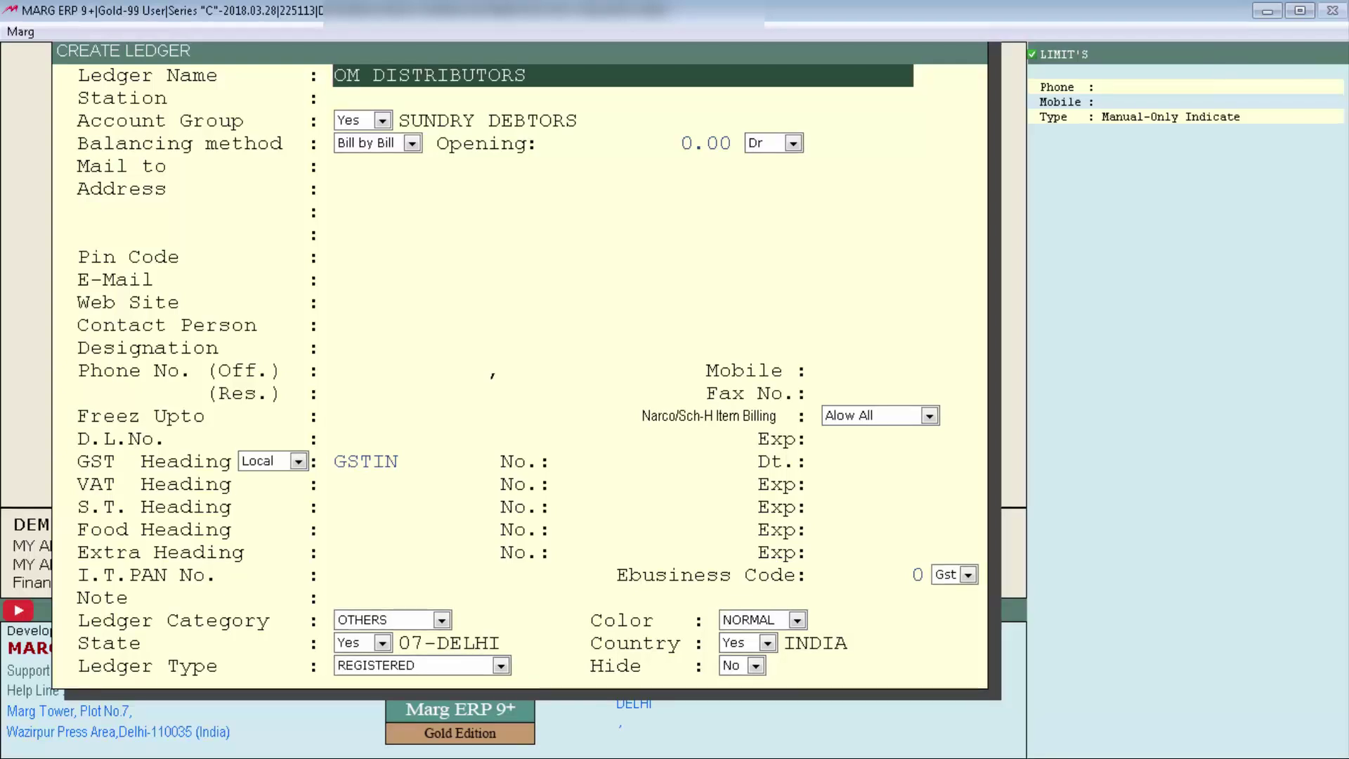
{"action": "key", "text": "Return"}
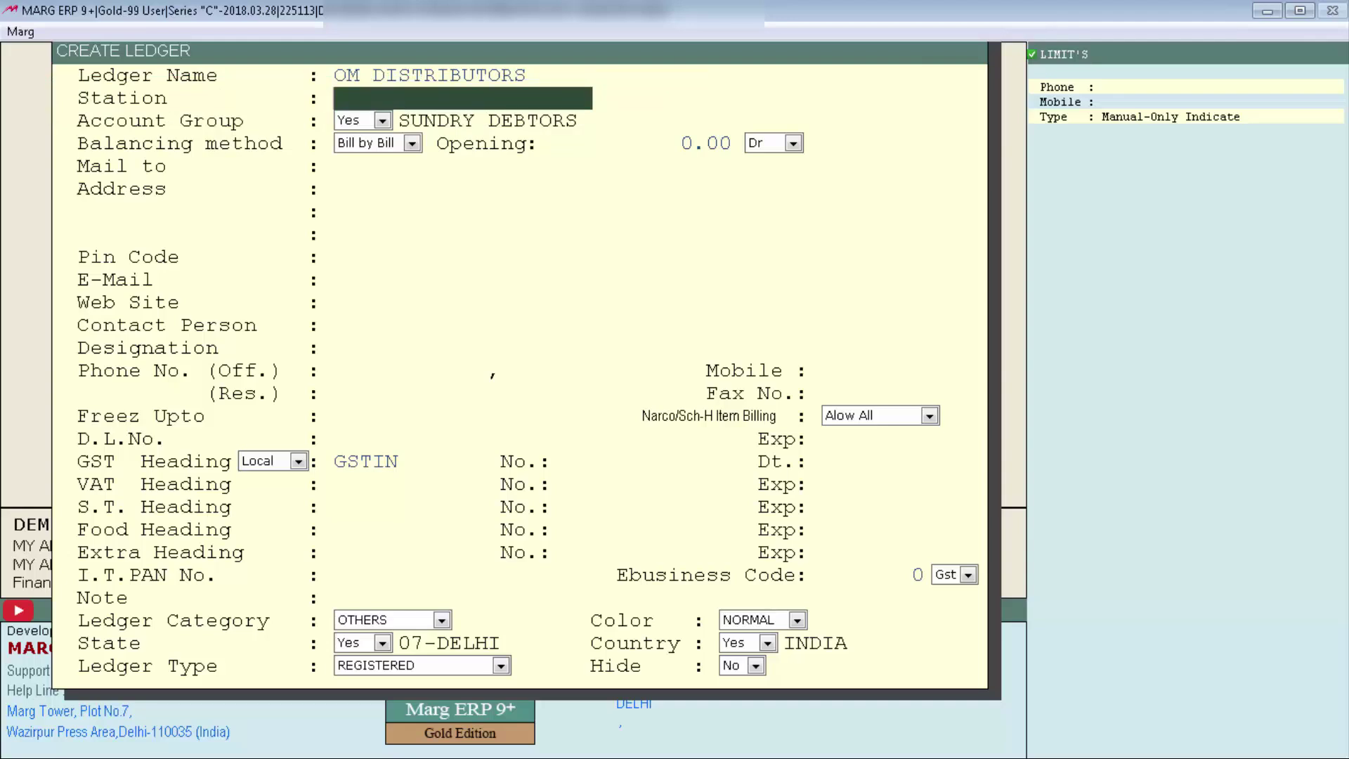
{"action": "type", "text": "FARIDABAD"}
{"action": "key", "text": "Return"}
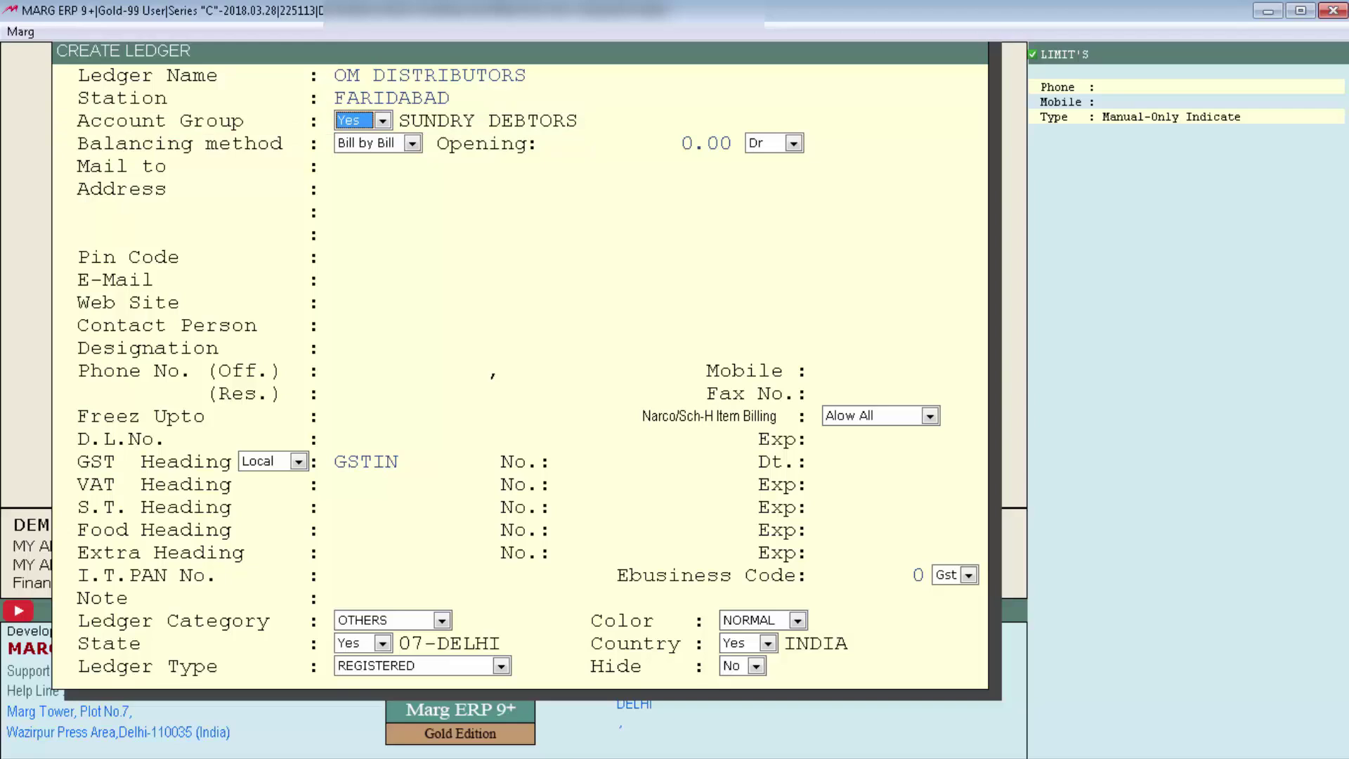
Accept the SUNDRY DEBTORS group and keep Bill by Bill as the balancing method.
{"action": "key", "text": "Return"}
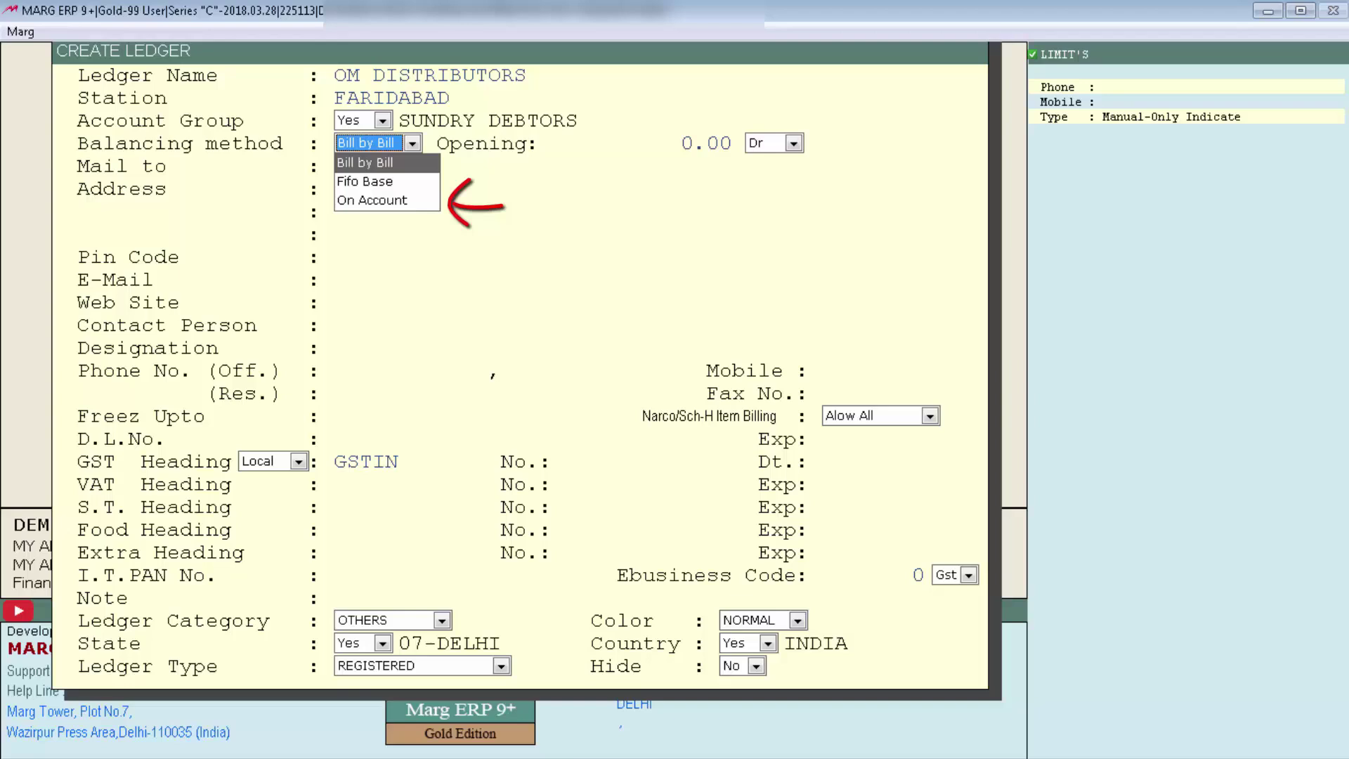
{"action": "key", "text": "Return"}
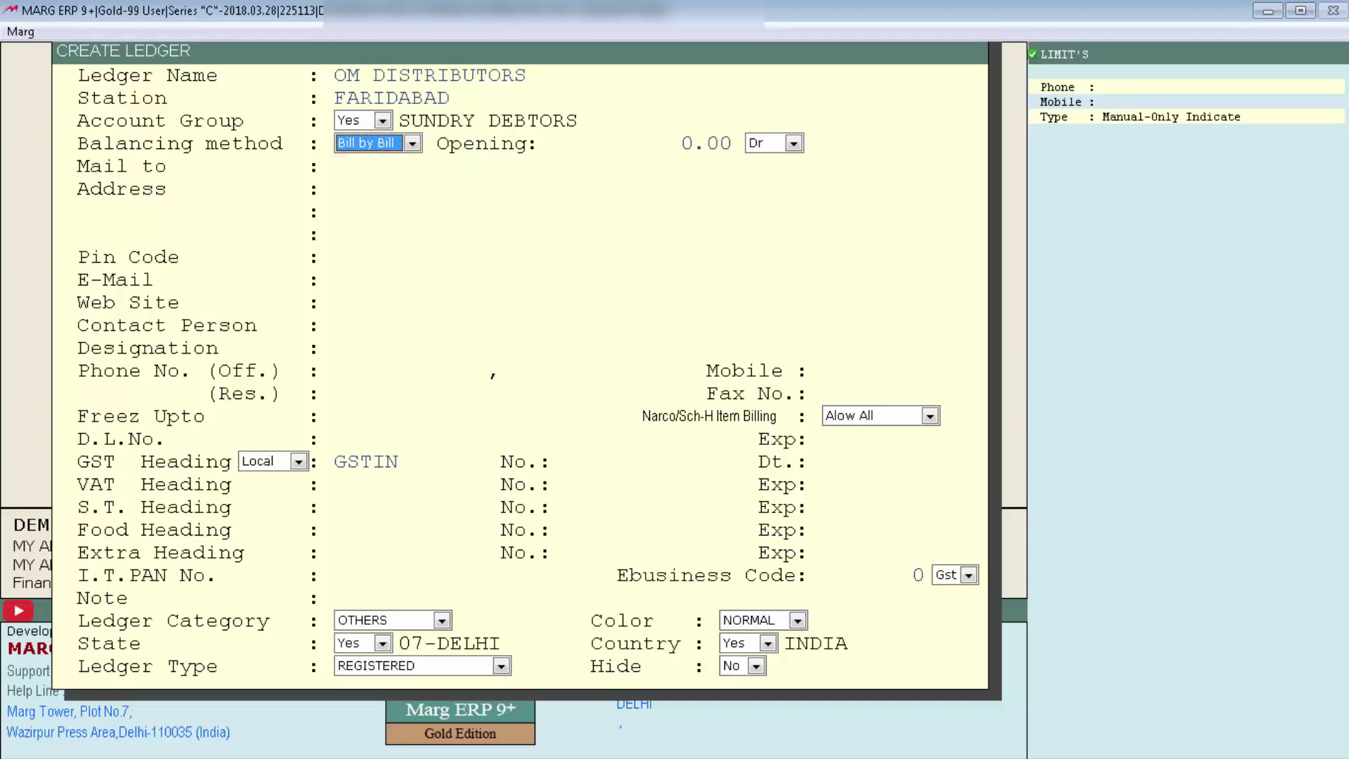
{"action": "key", "text": "Return"}
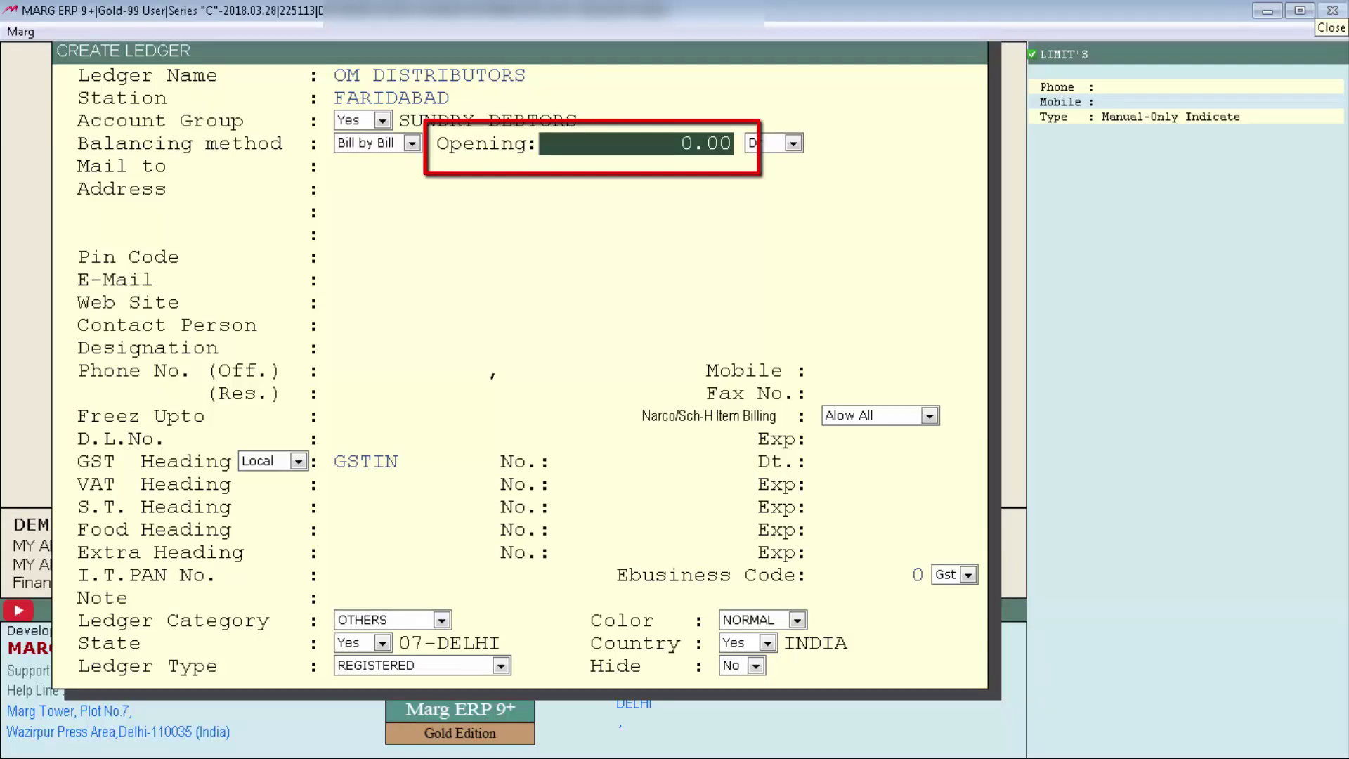
Leave the opening balance at 0.00 as a debit (Dr).
{"action": "key", "text": "Return"}
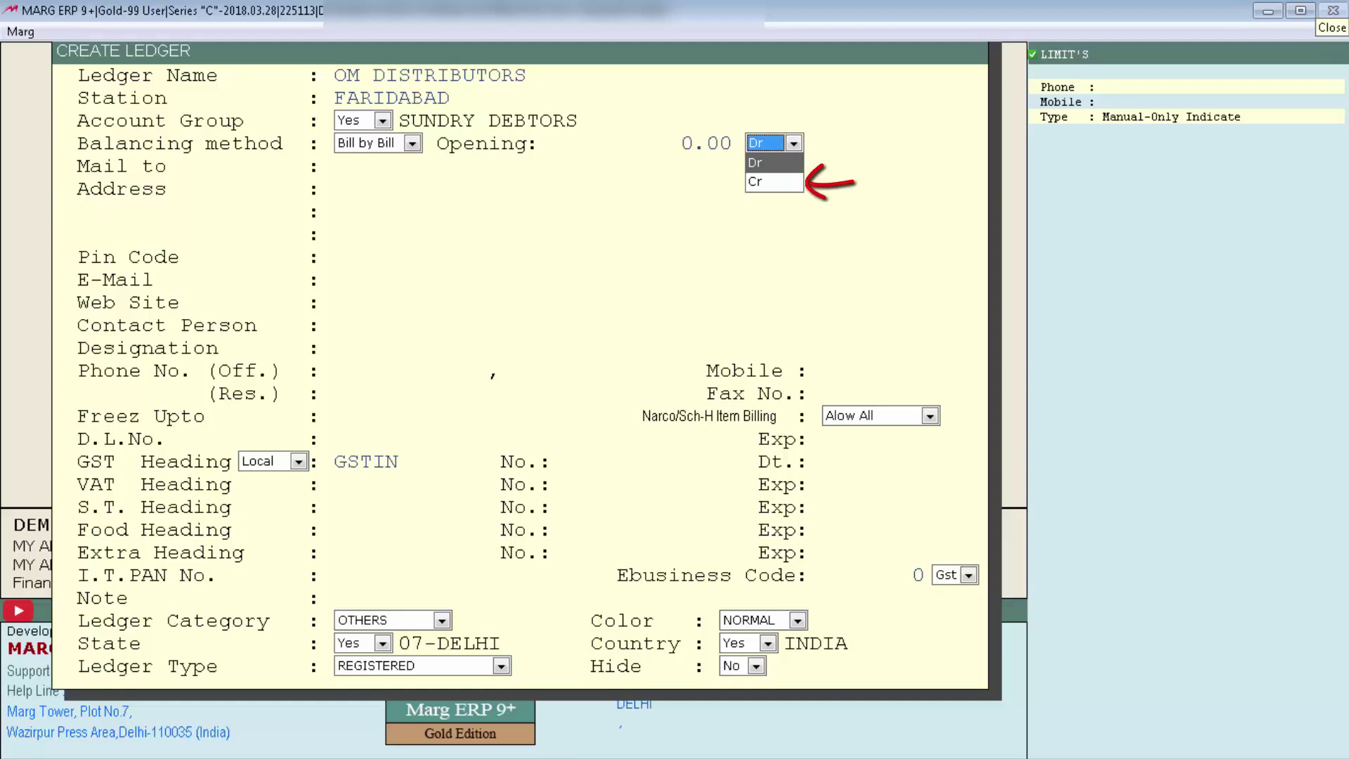
{"action": "key", "text": "Return"}
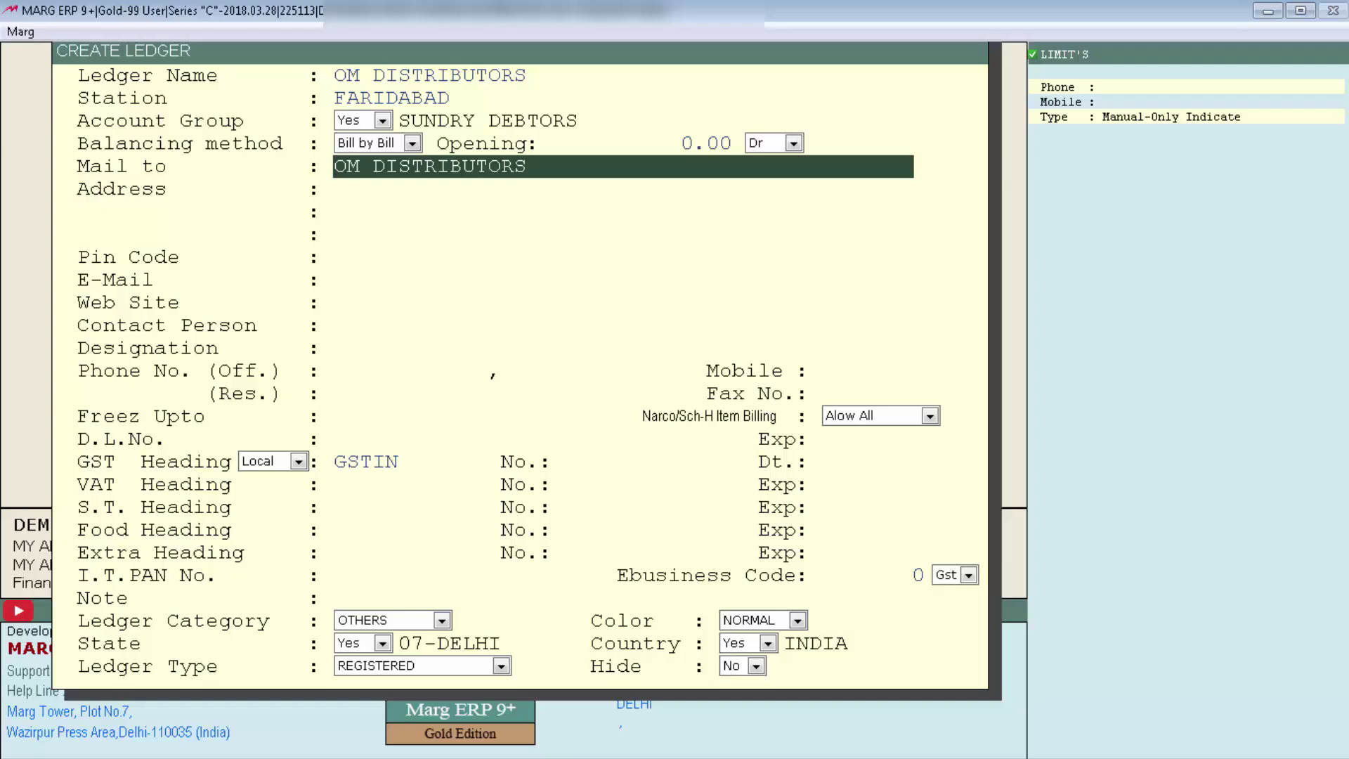
Accept the mailing name and address lines, and enter pin code 110056.
{"action": "key", "text": "Return"}
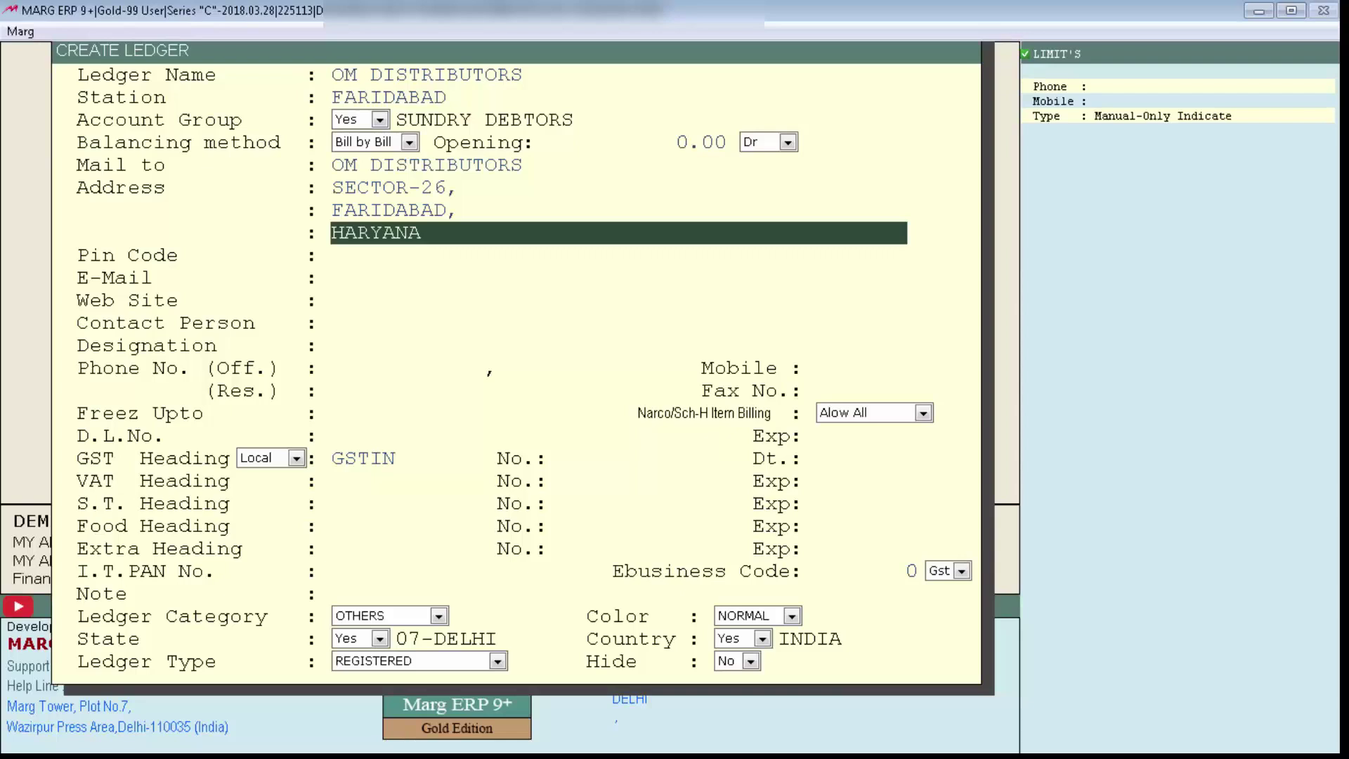
{"action": "key", "text": "Return"}
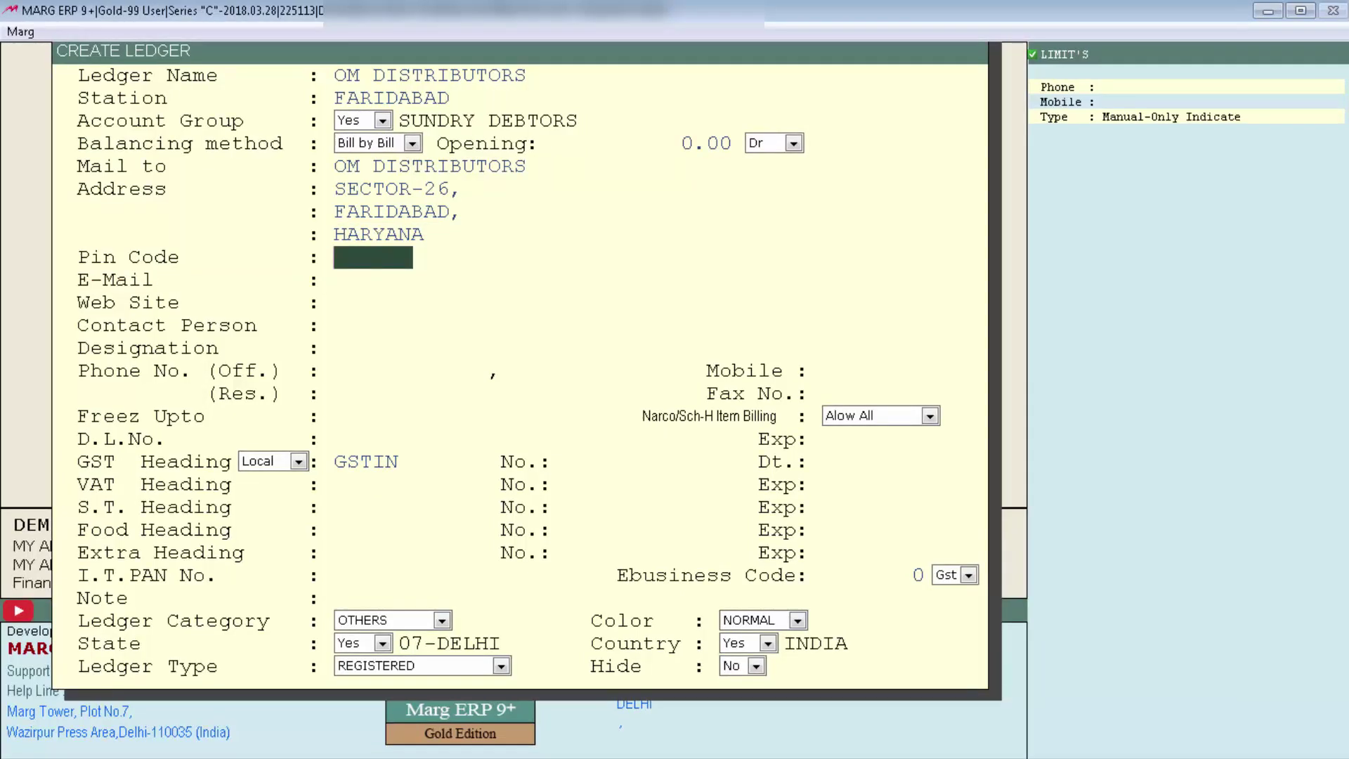
{"action": "type", "text": "110056"}
{"action": "key", "text": "Return"}
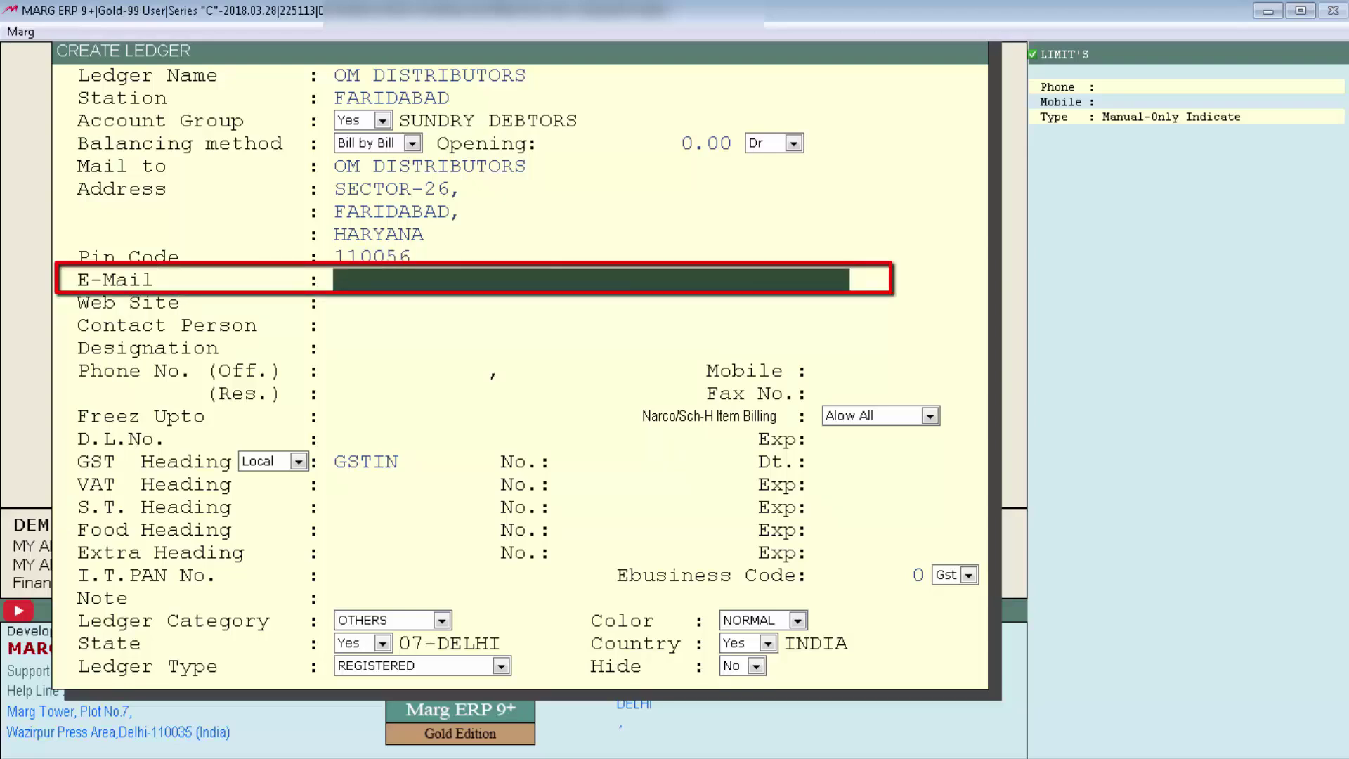
{"action": "key", "text": "Return"}
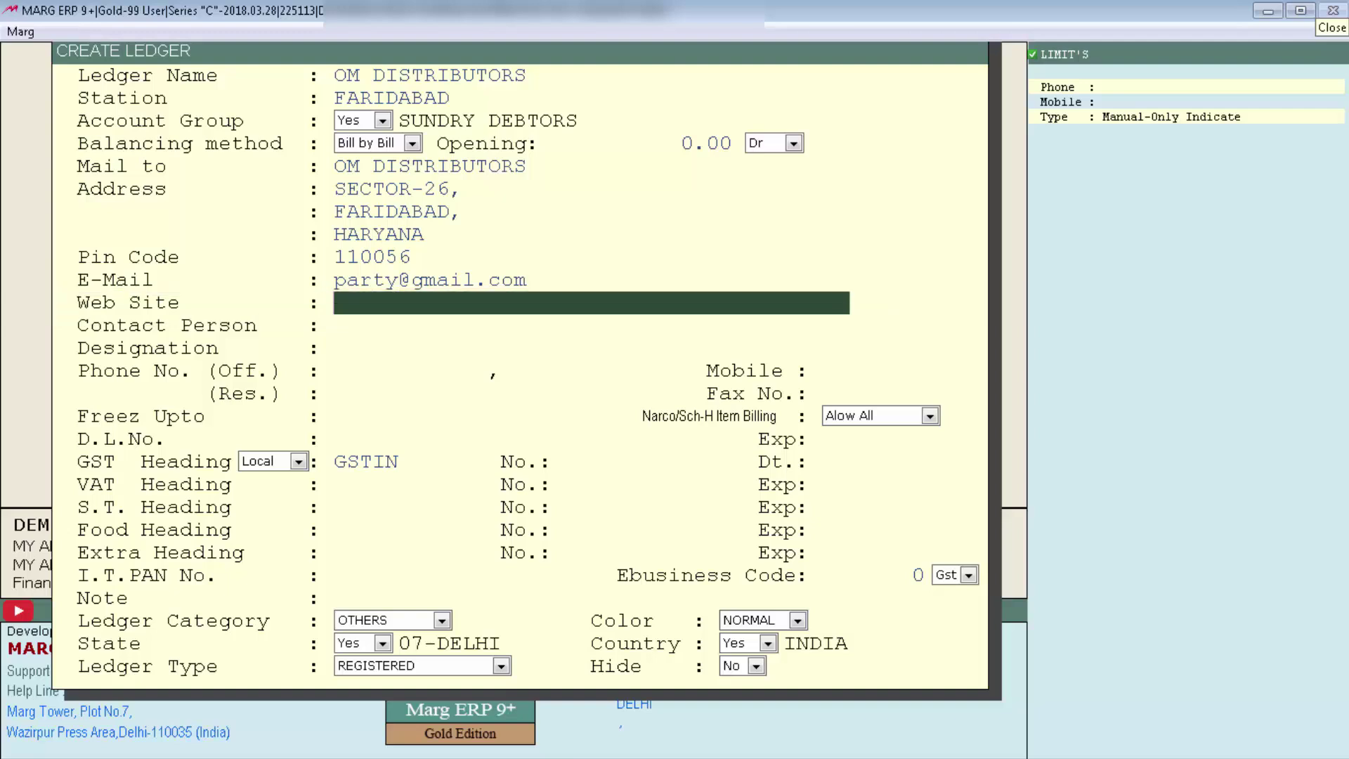
{"action": "type", "text": "www.party.com"}
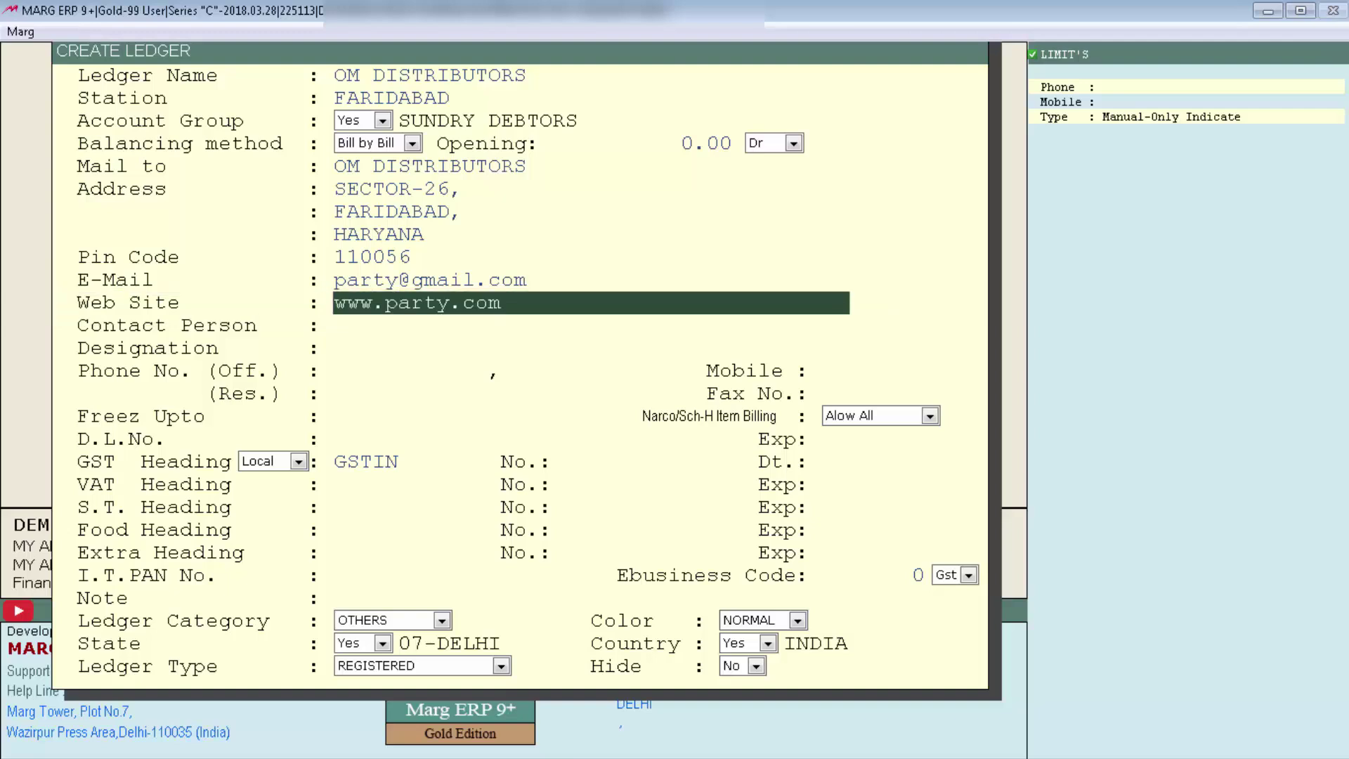
{"action": "key", "text": "Return"}
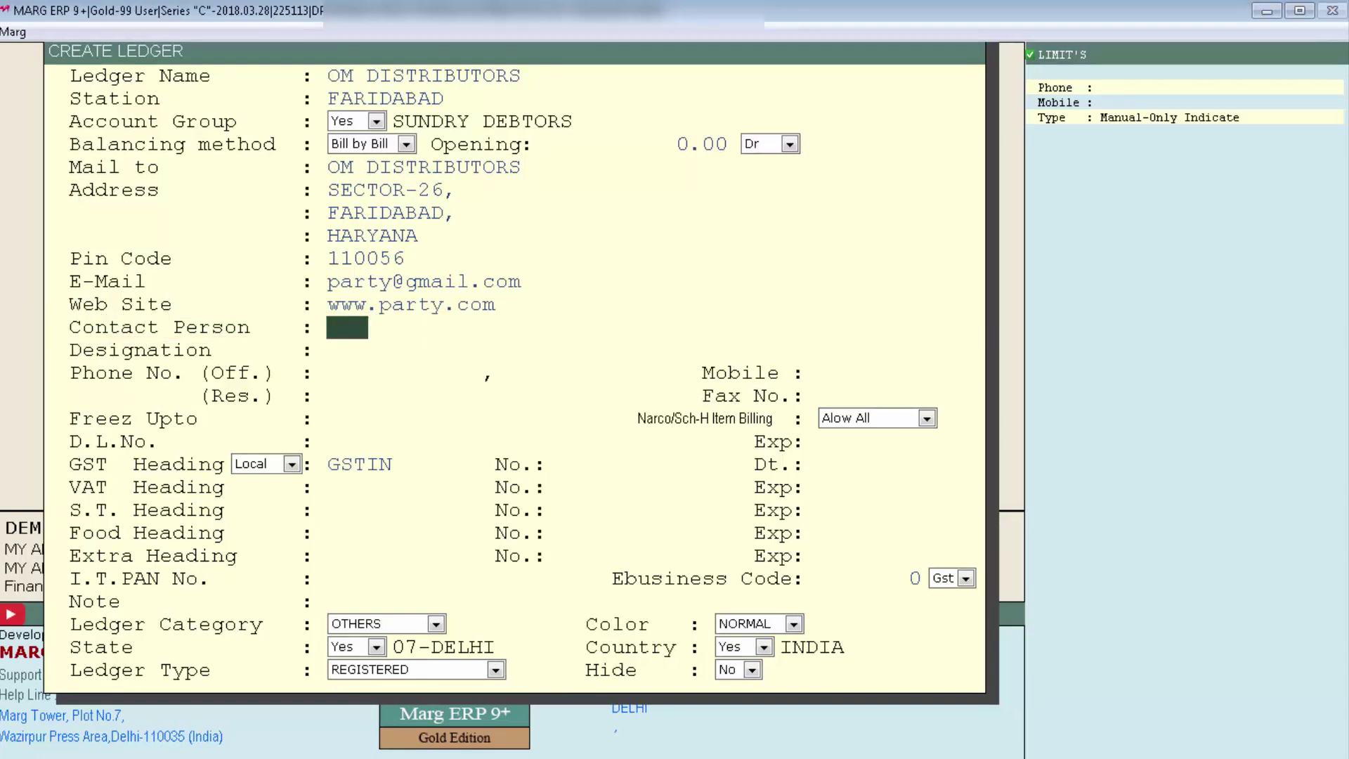
Enter the contact person's title, first name and surname.
{"action": "type", "text": "Mr."}
{"action": "key", "text": "Return"}
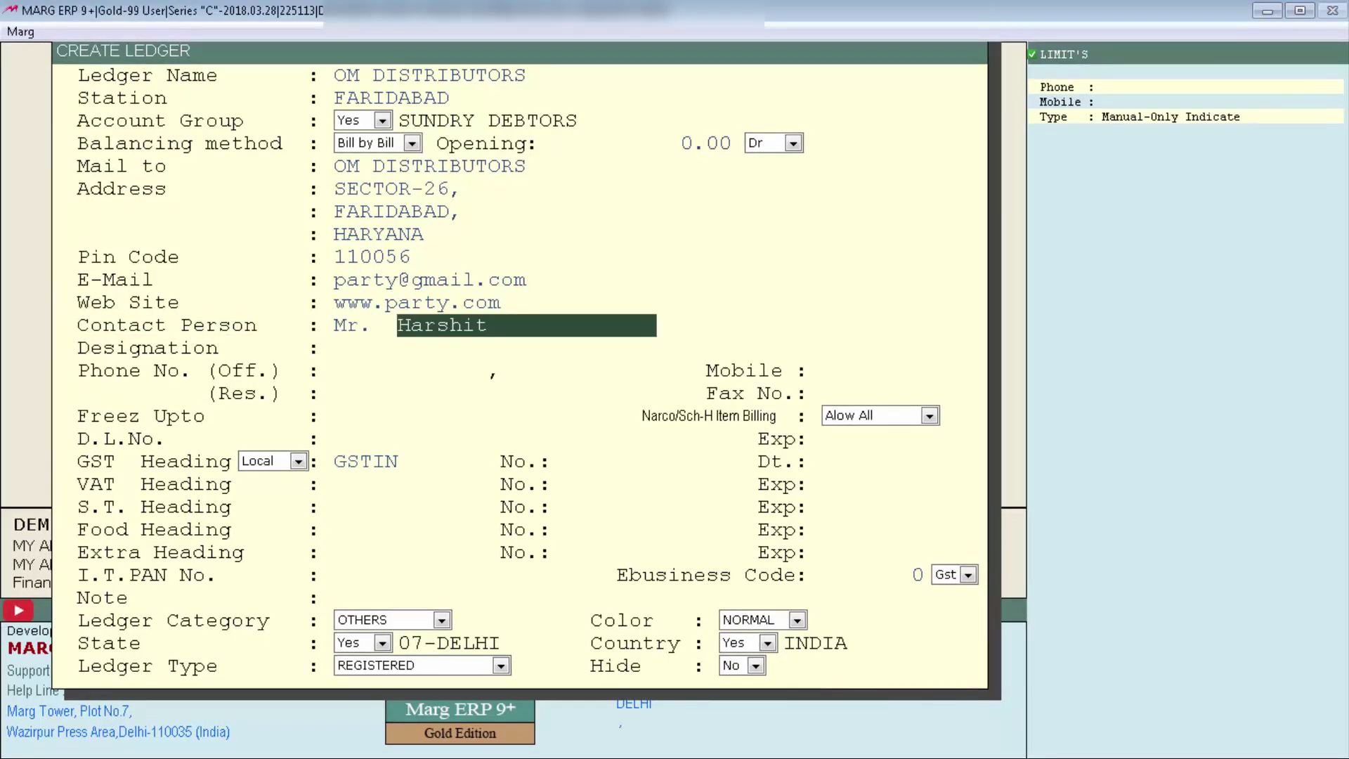
{"action": "key", "text": "Return"}
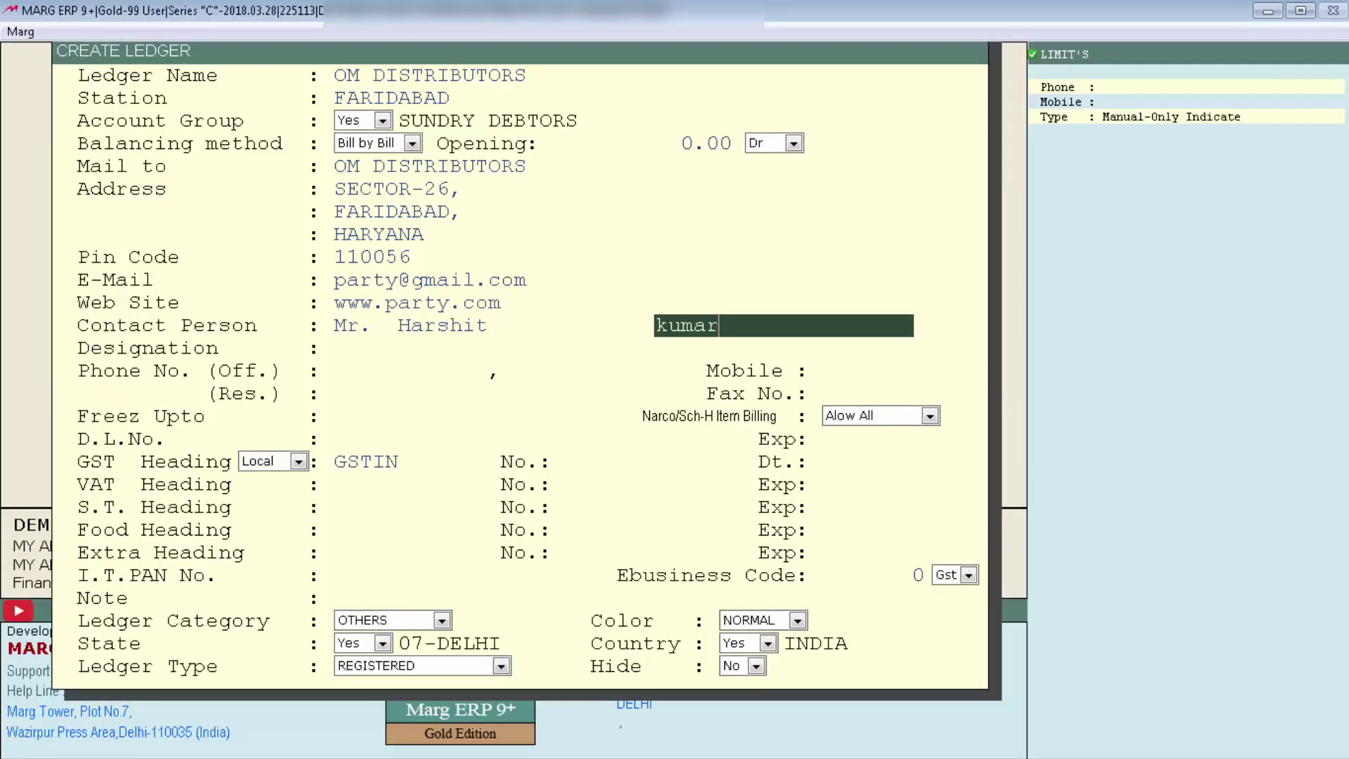
{"action": "key", "text": "Return"}
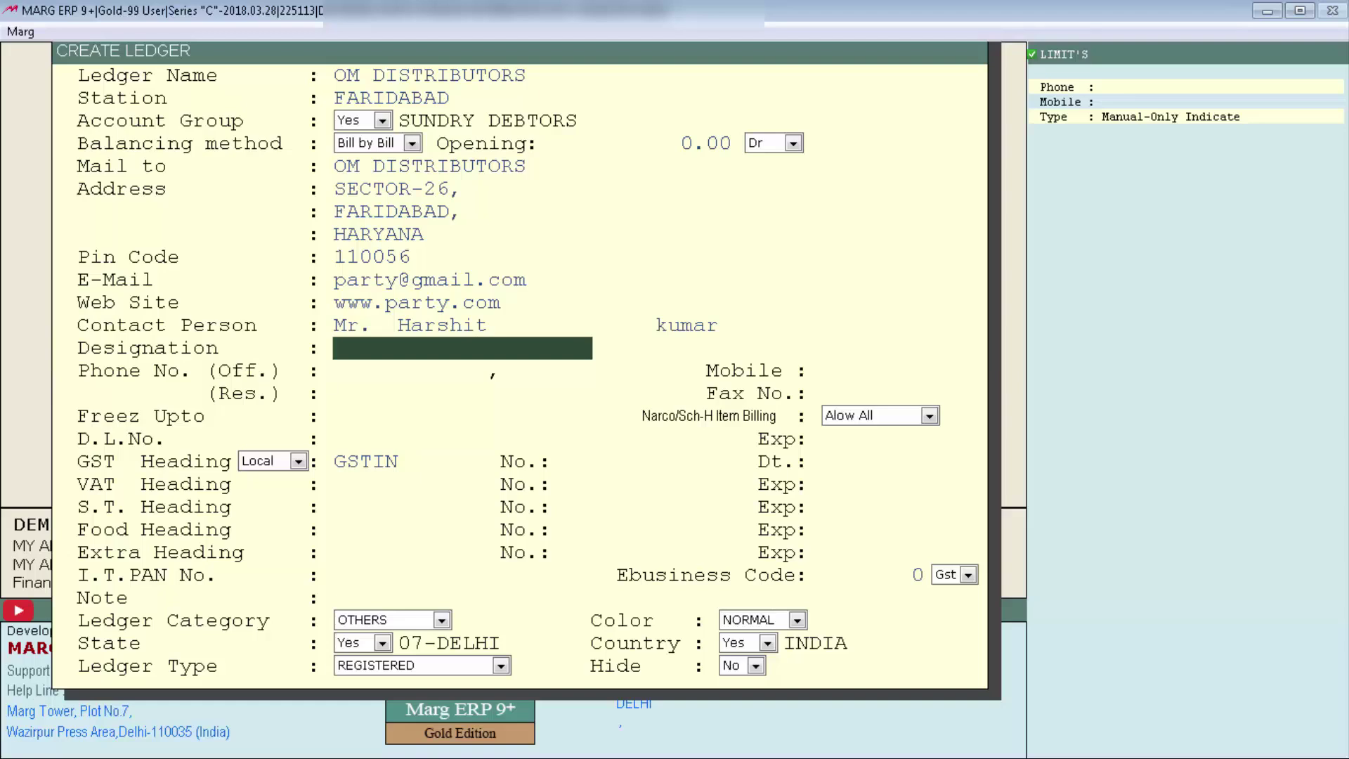
Fill in the designation, phone and mobile numbers, skip fax, and set freeze date 11-04-2018.
{"action": "type", "text": "Proprietor"}
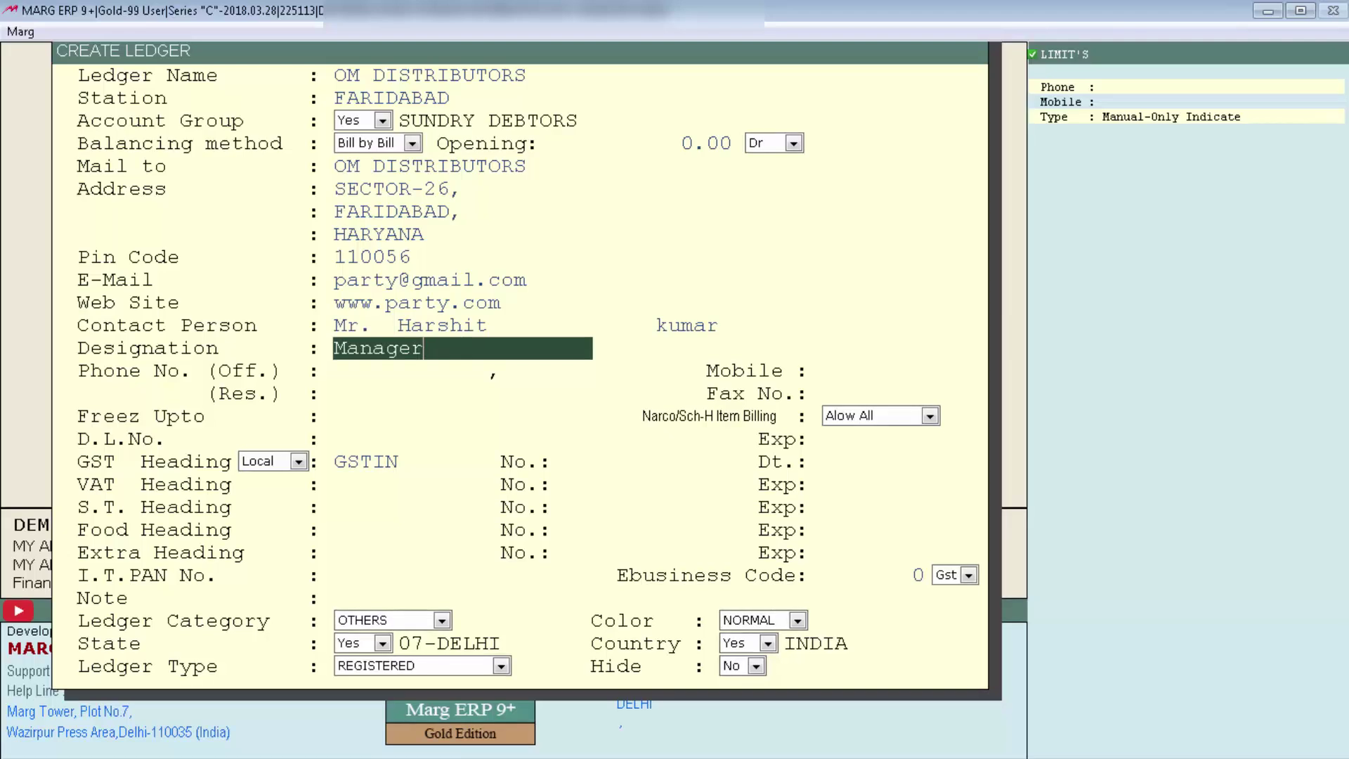
{"action": "key", "text": "Return"}
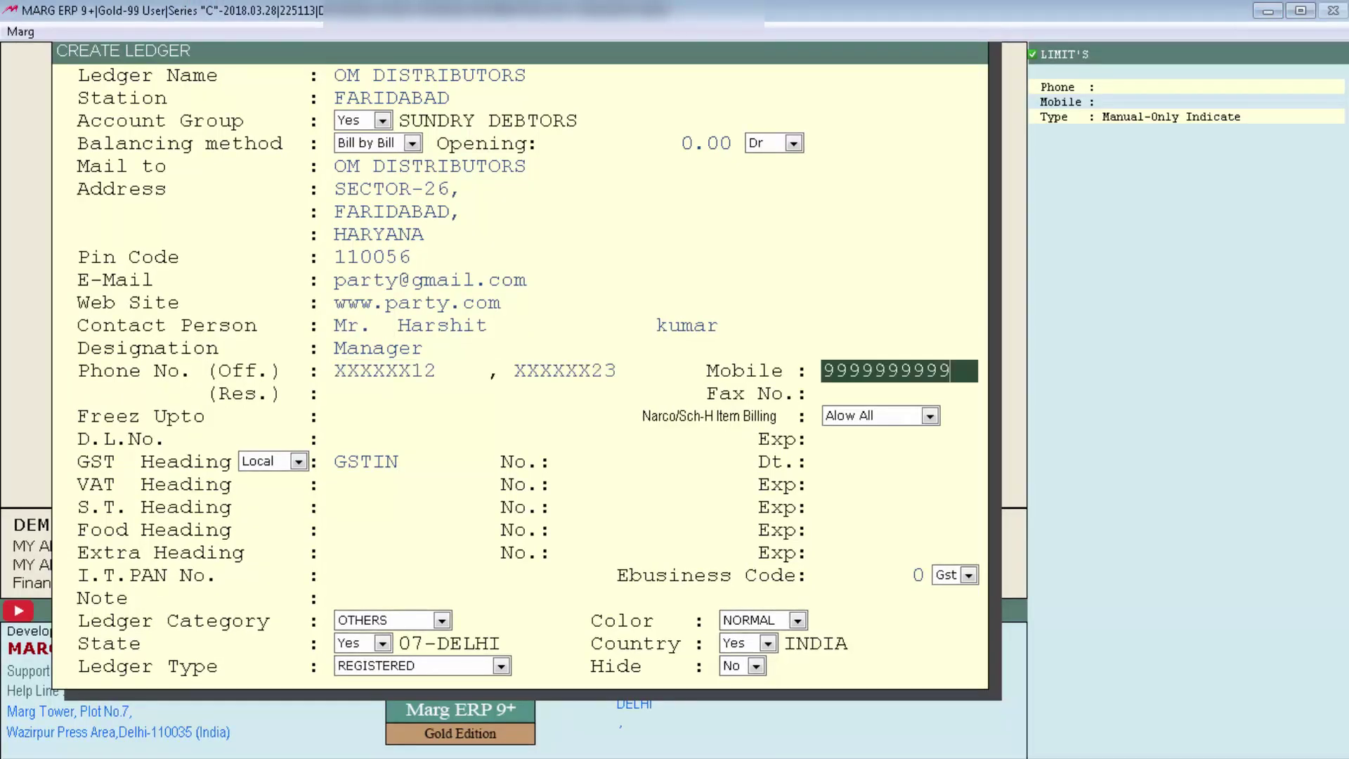
{"action": "key", "text": "Return"}
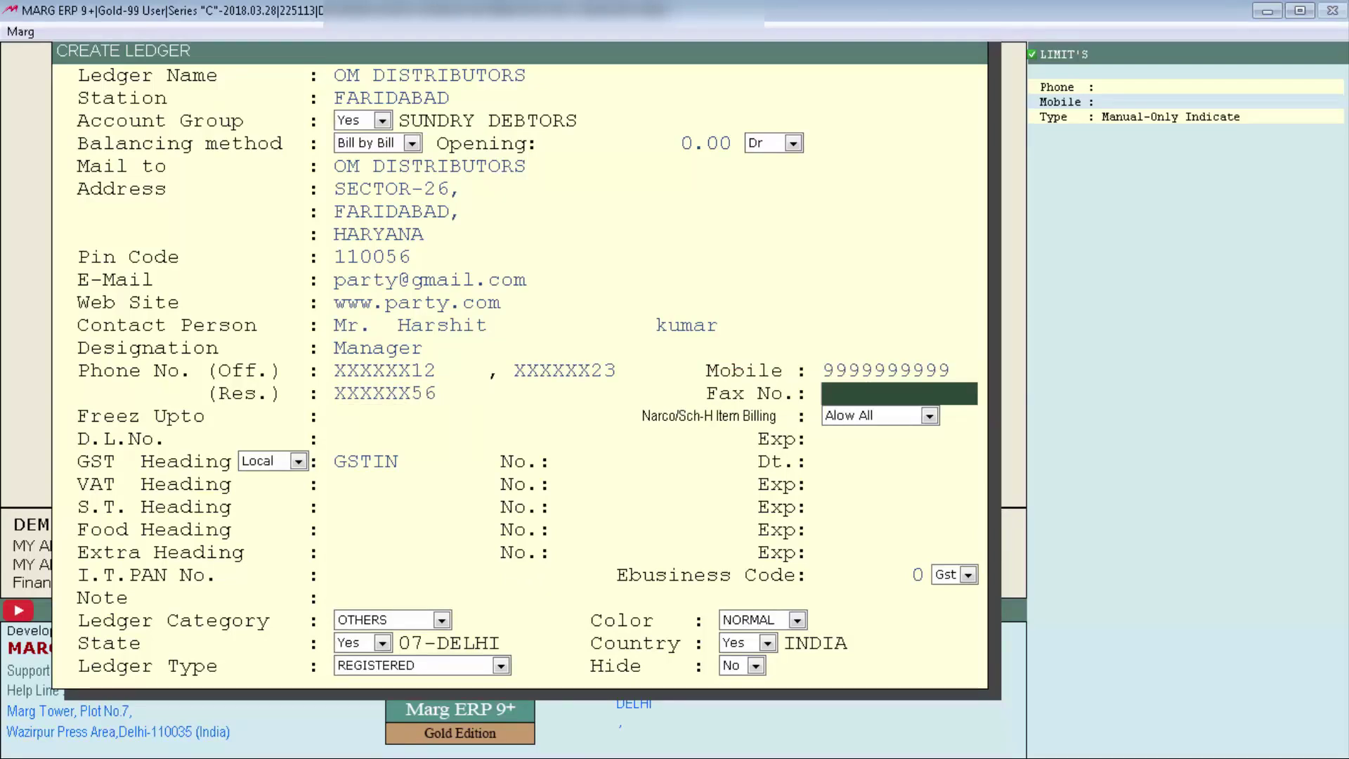
{"action": "key", "text": "Return"}
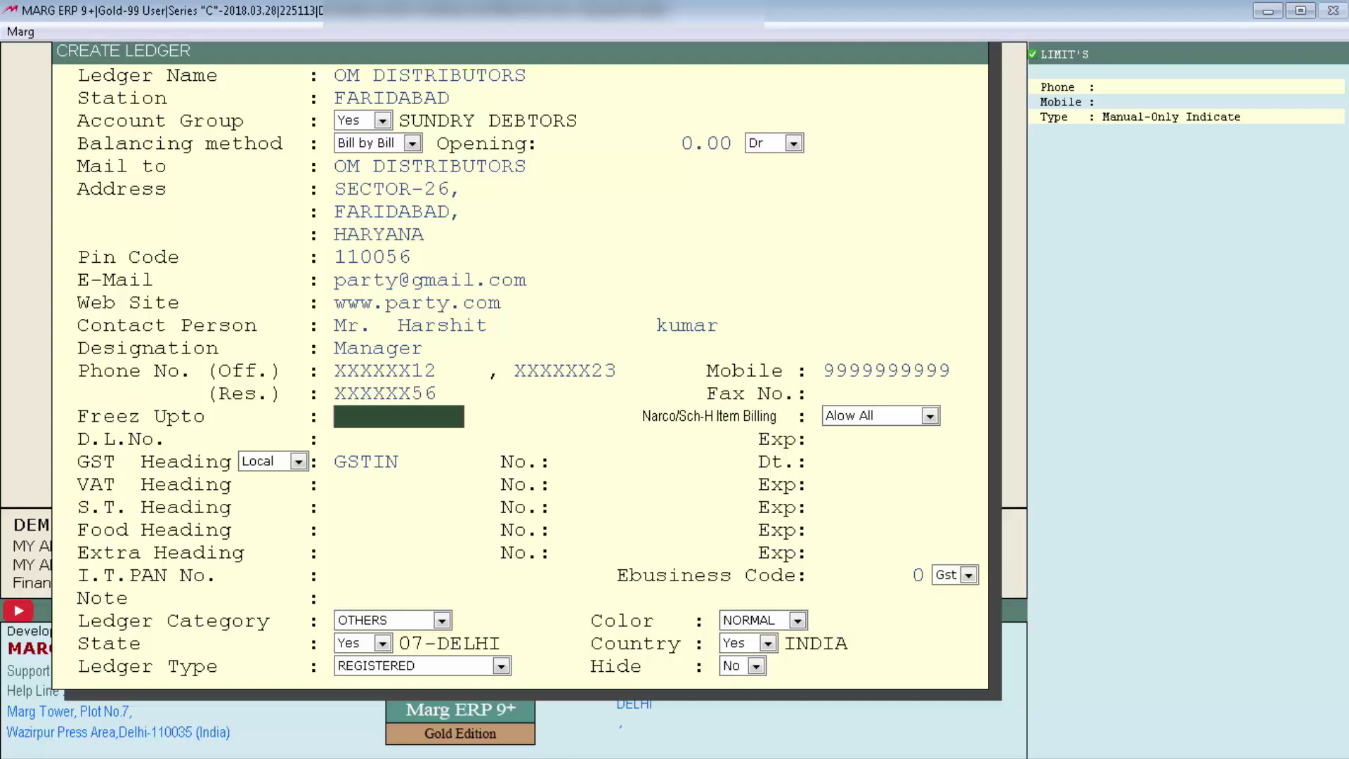
{"action": "key", "text": "Return"}
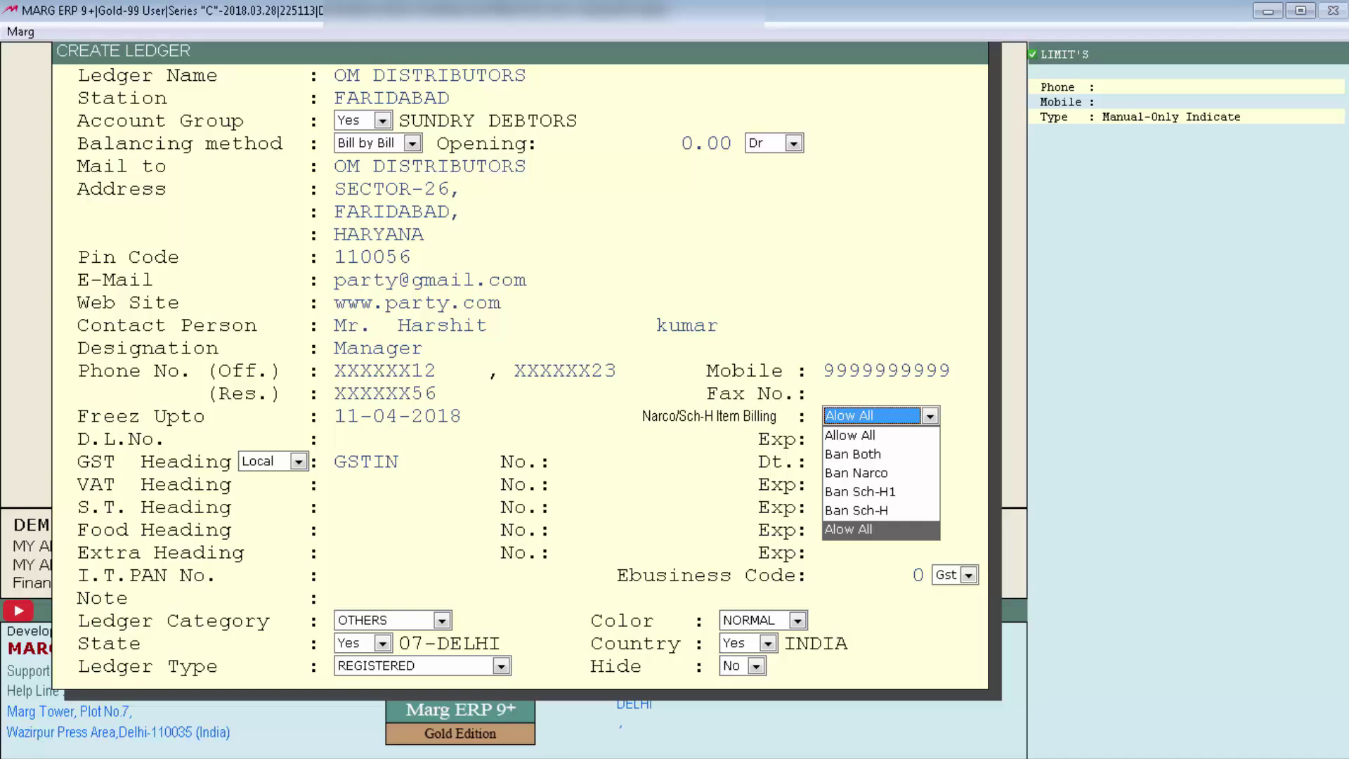
Keep narcotic billing at Allow All and enter the party's drug licence number.
{"action": "key", "text": "Return"}
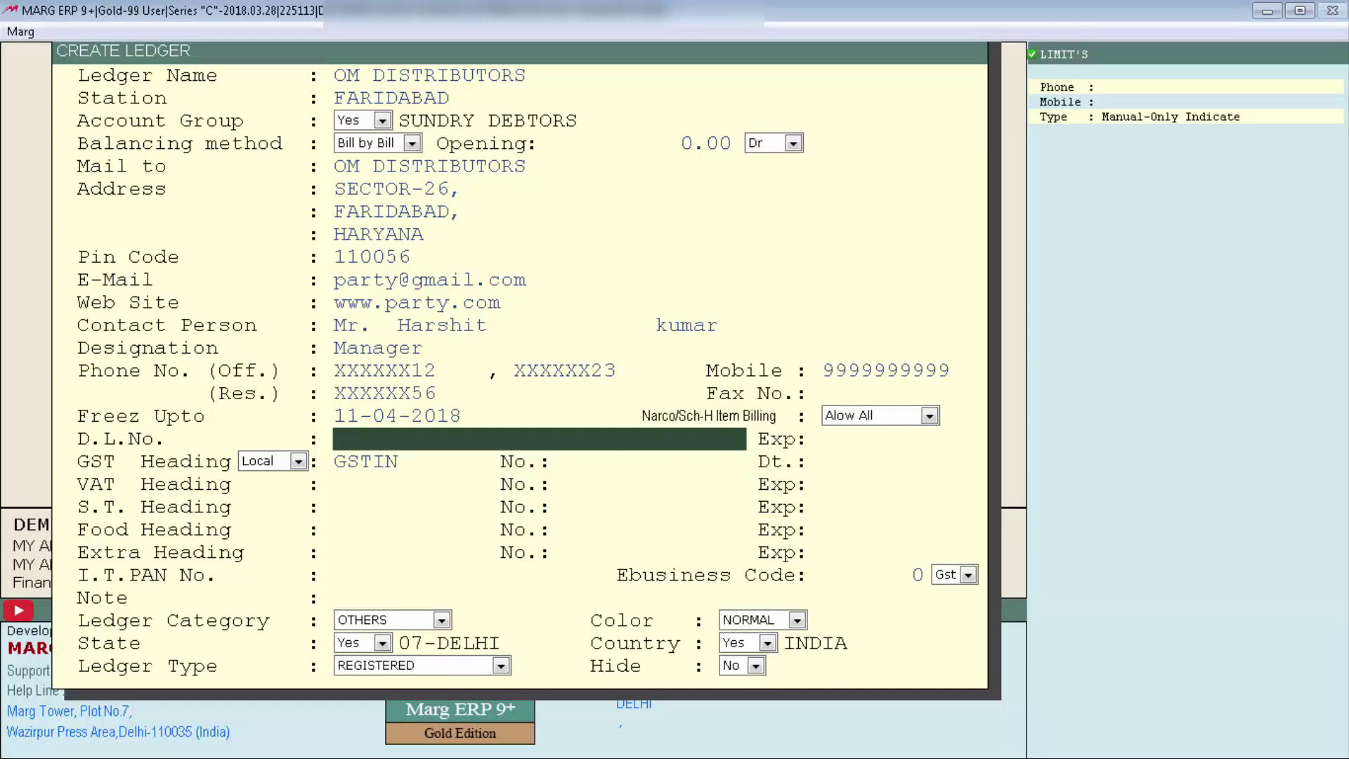
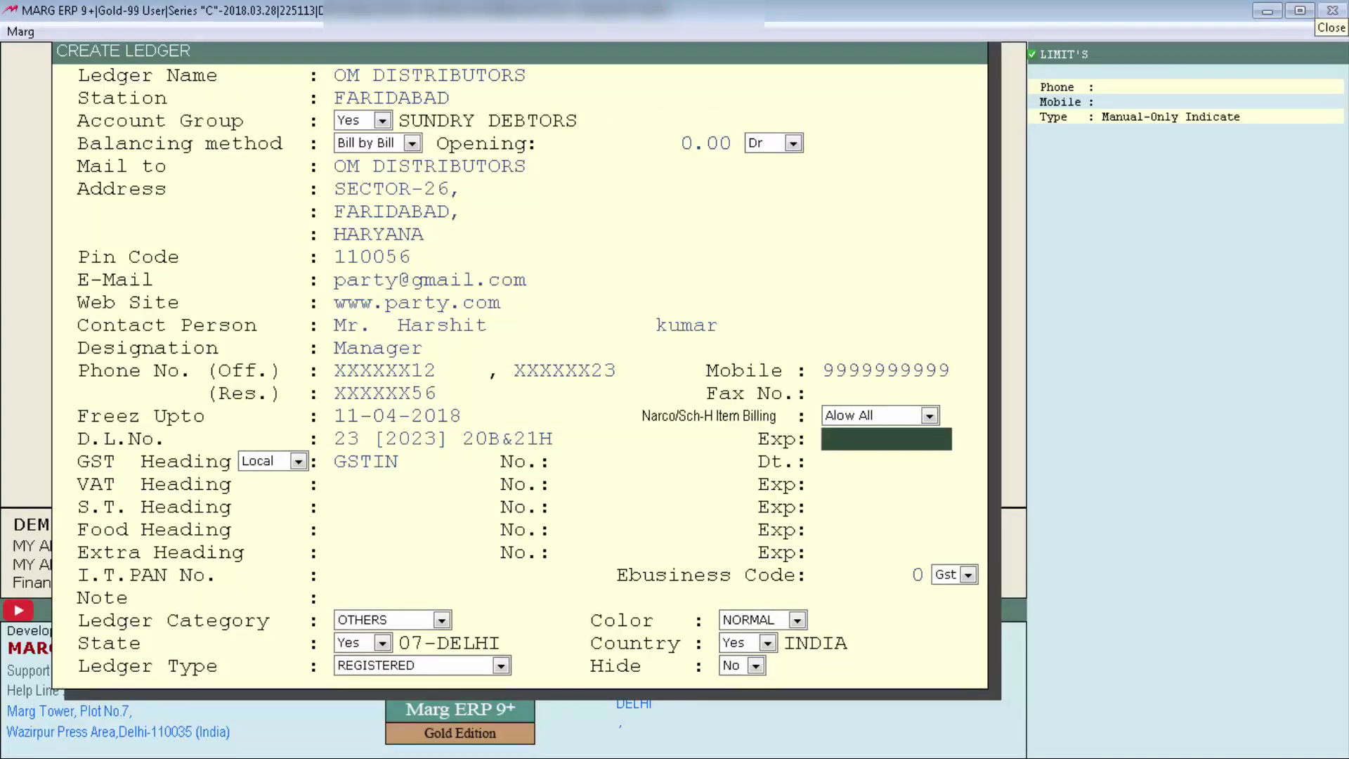
{"action": "key", "text": "Return"}
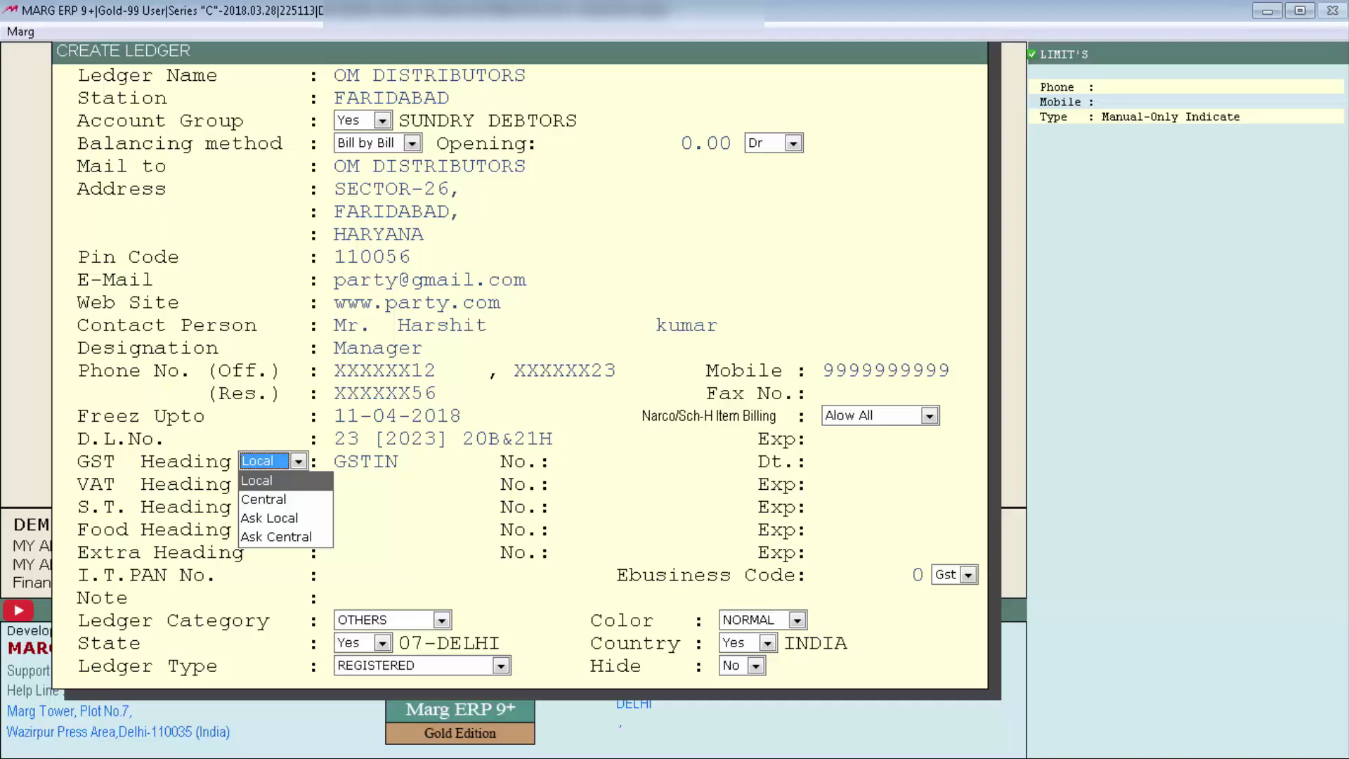
Keep GST Heading Local, enter a GSTIN beginning with 06, and skip the GST date.
{"action": "key", "text": "Return"}
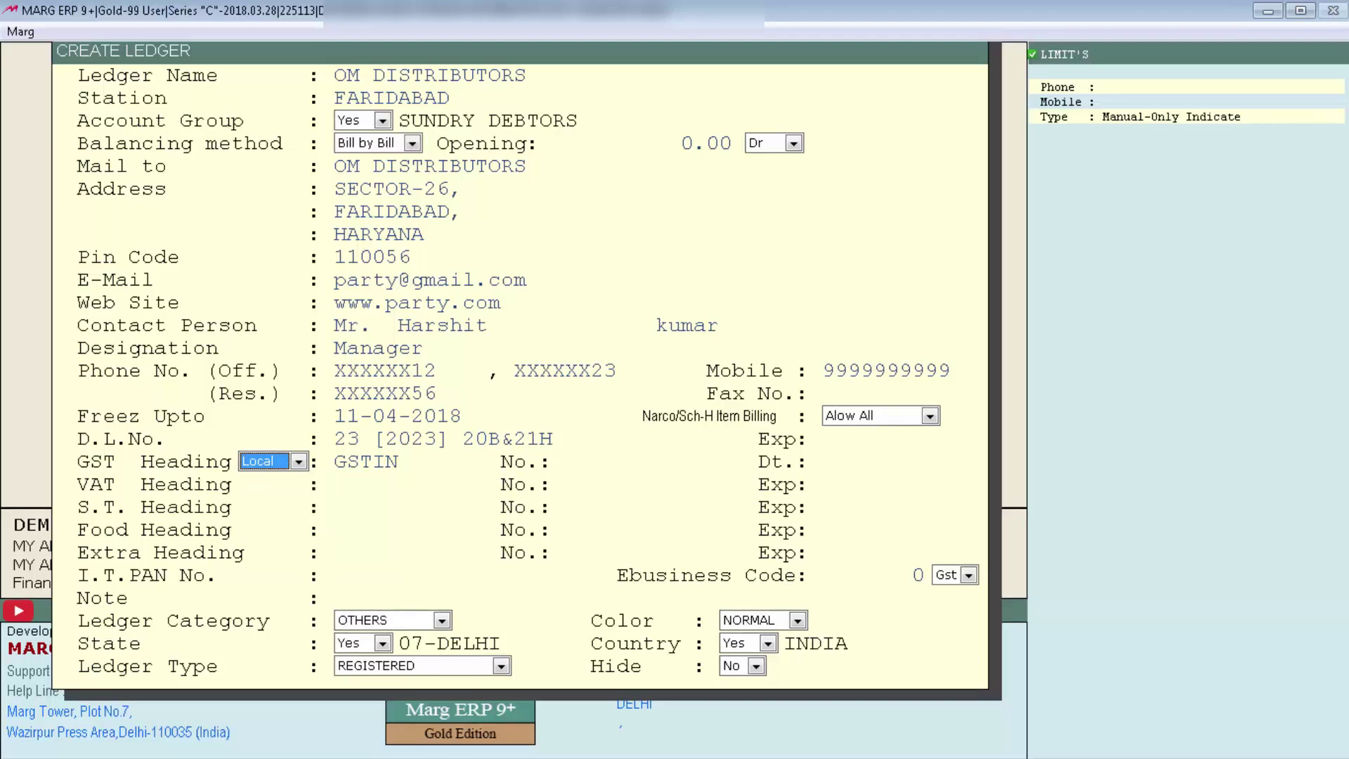
{"action": "key", "text": "alt+Down"}
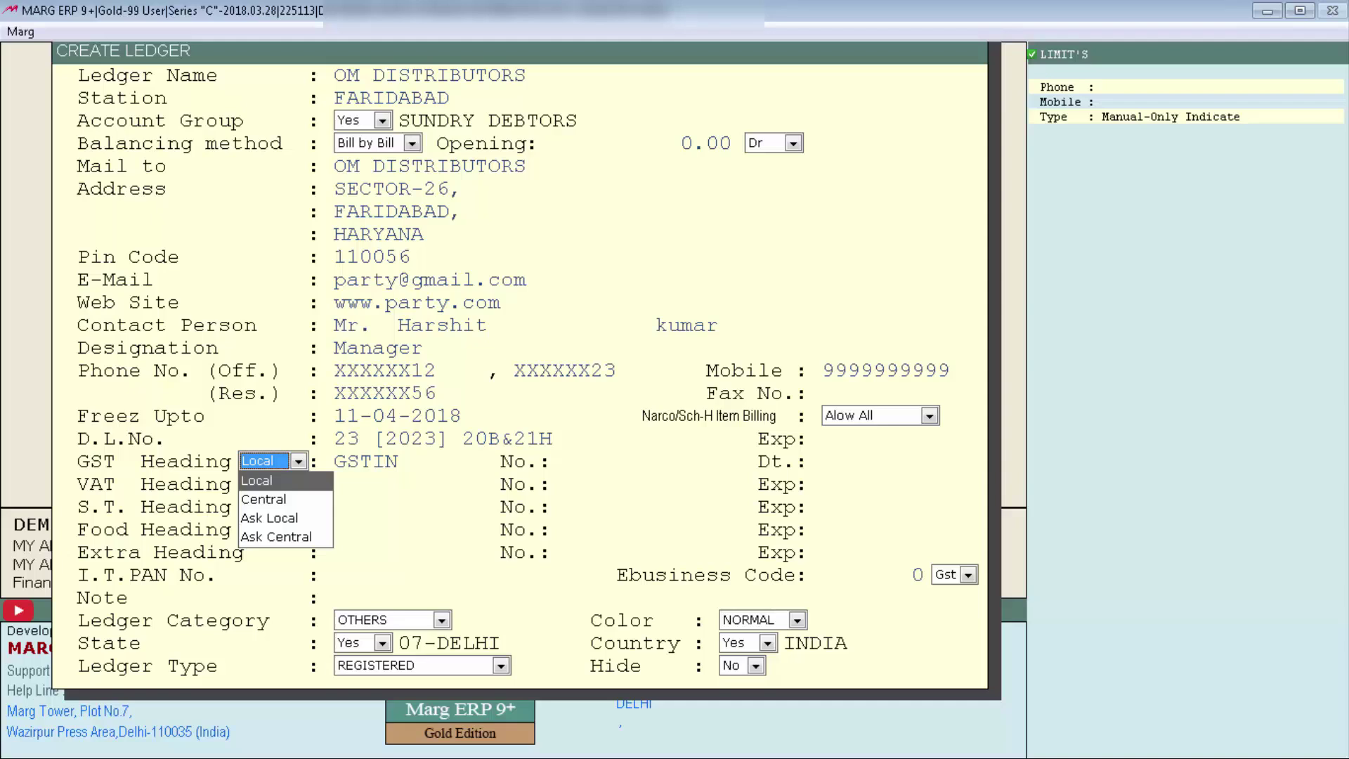
{"action": "key", "text": "Return"}
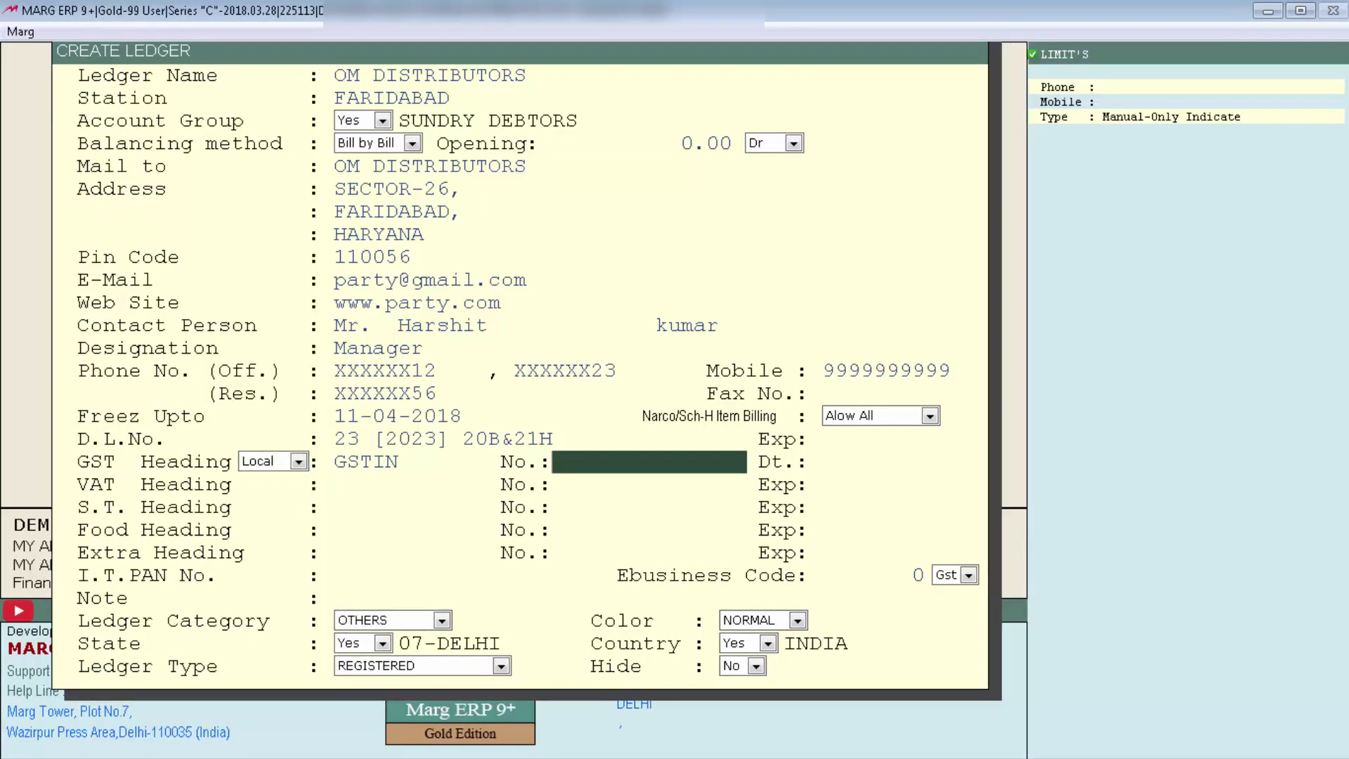
{"action": "type", "text": "06XXXXXXXXX"}
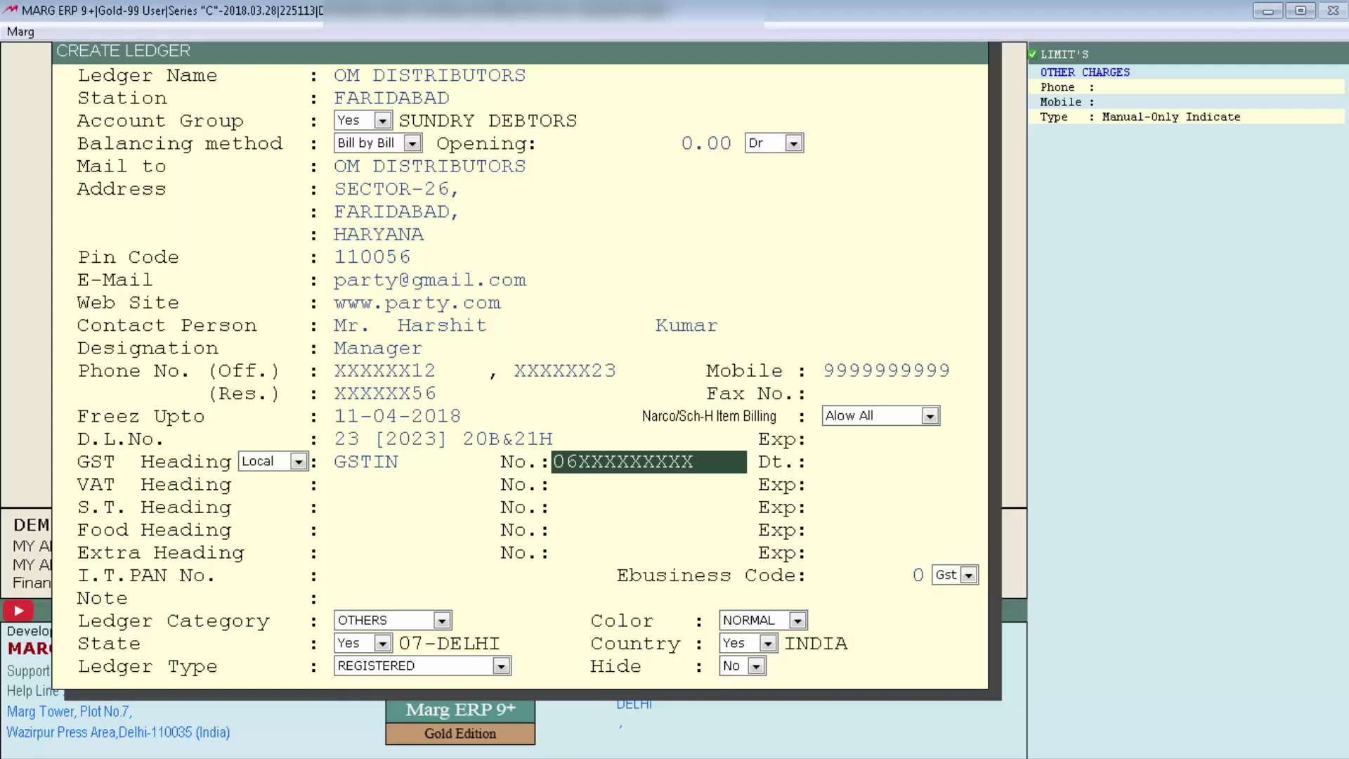
{"action": "key", "text": "Return"}
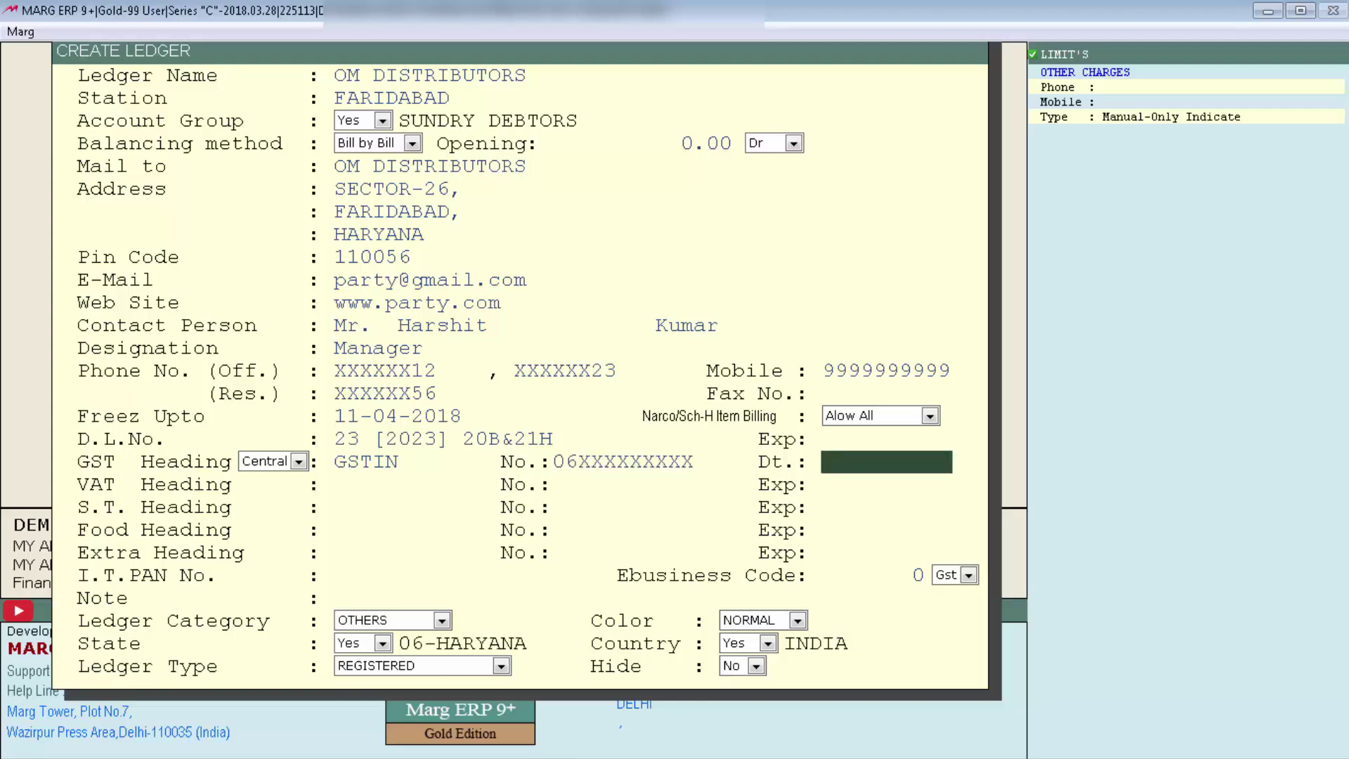
{"action": "key", "text": "Return"}
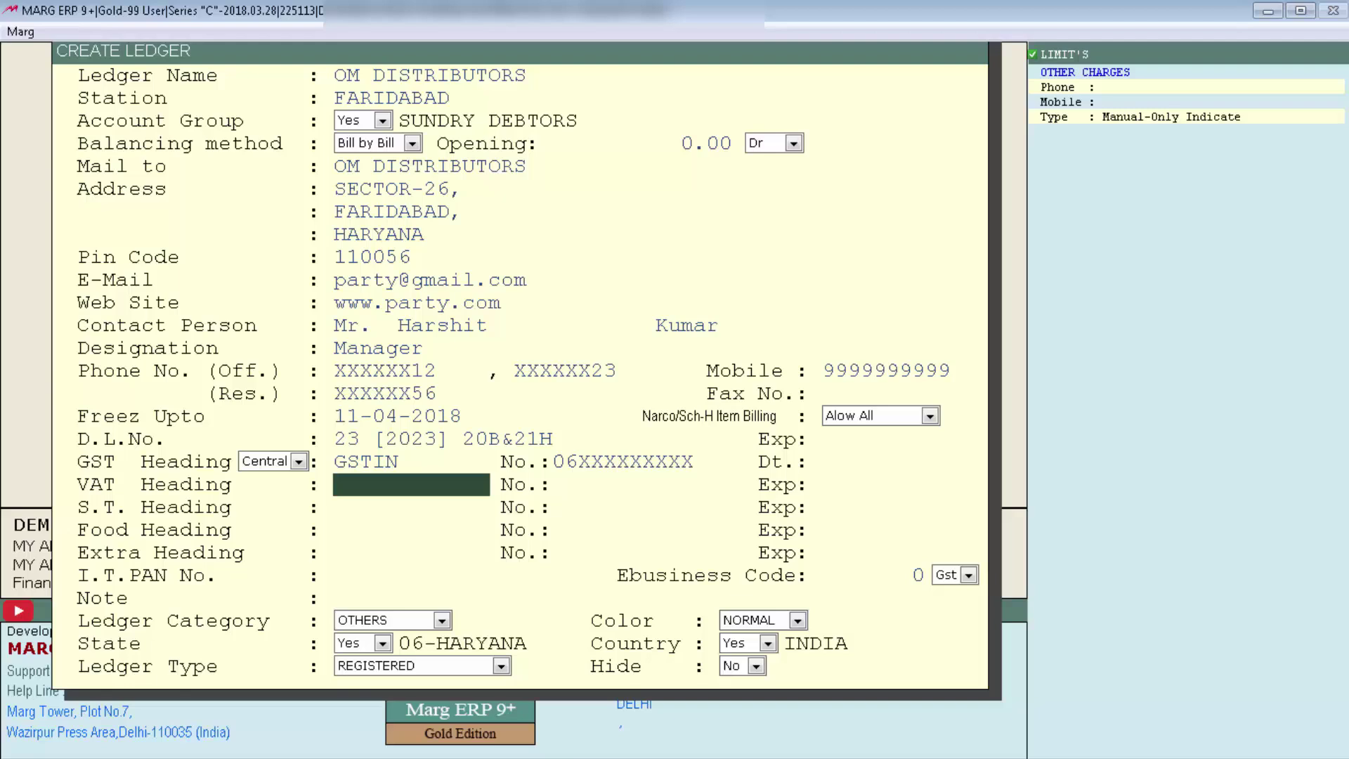
Set VAT heading to 'TIN NO .', leave its number empty, and add the note SPECIAL SCHEME APPLY.
{"action": "type", "text": "TIN NO ."}
{"action": "key", "text": "Return"}
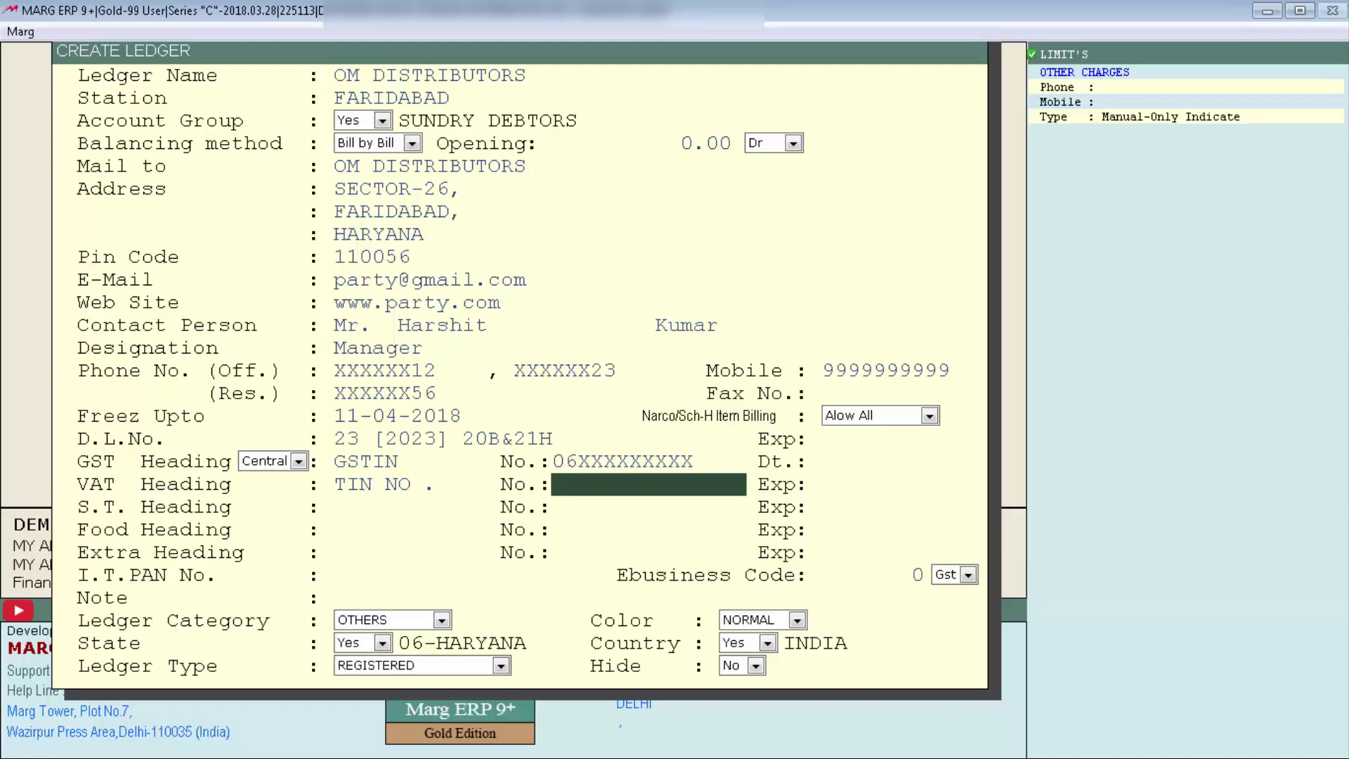
{"action": "key", "text": "Return"}
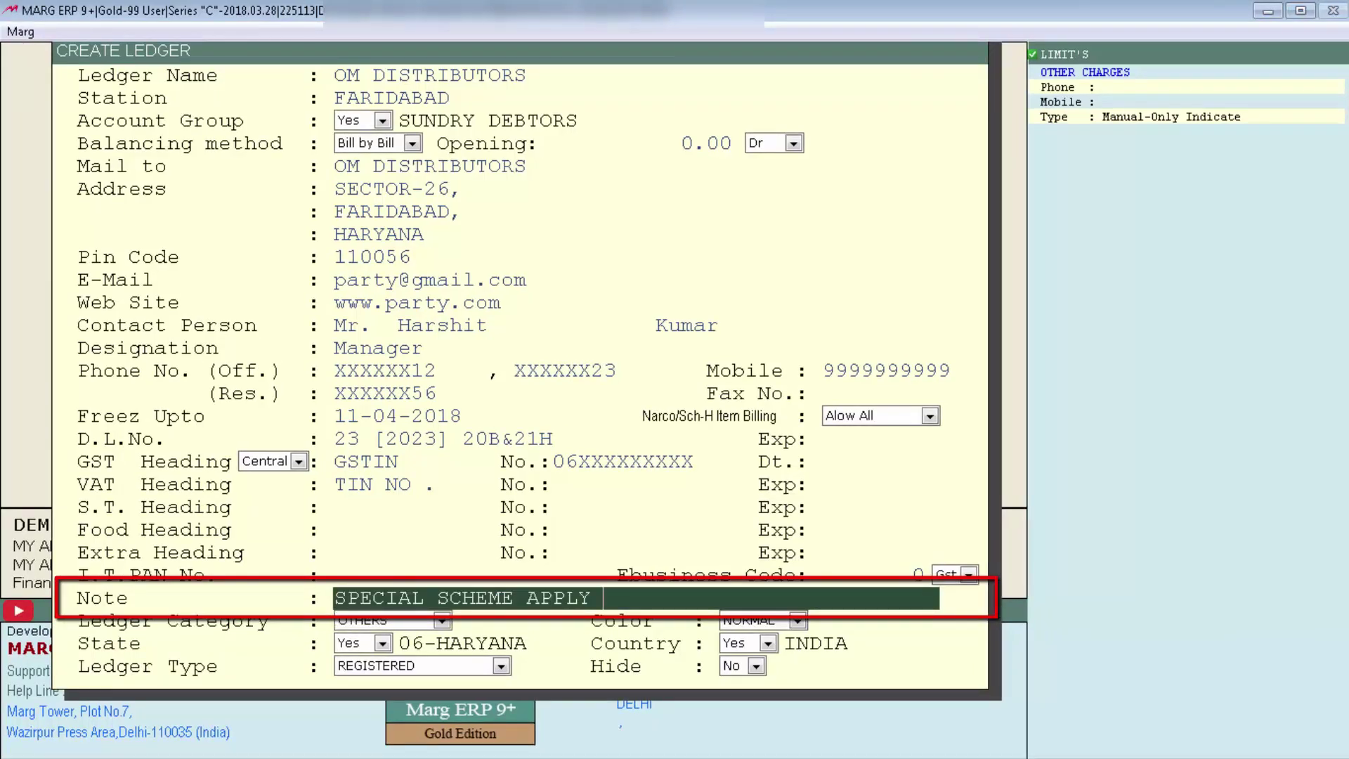
{"action": "key", "text": "Return"}
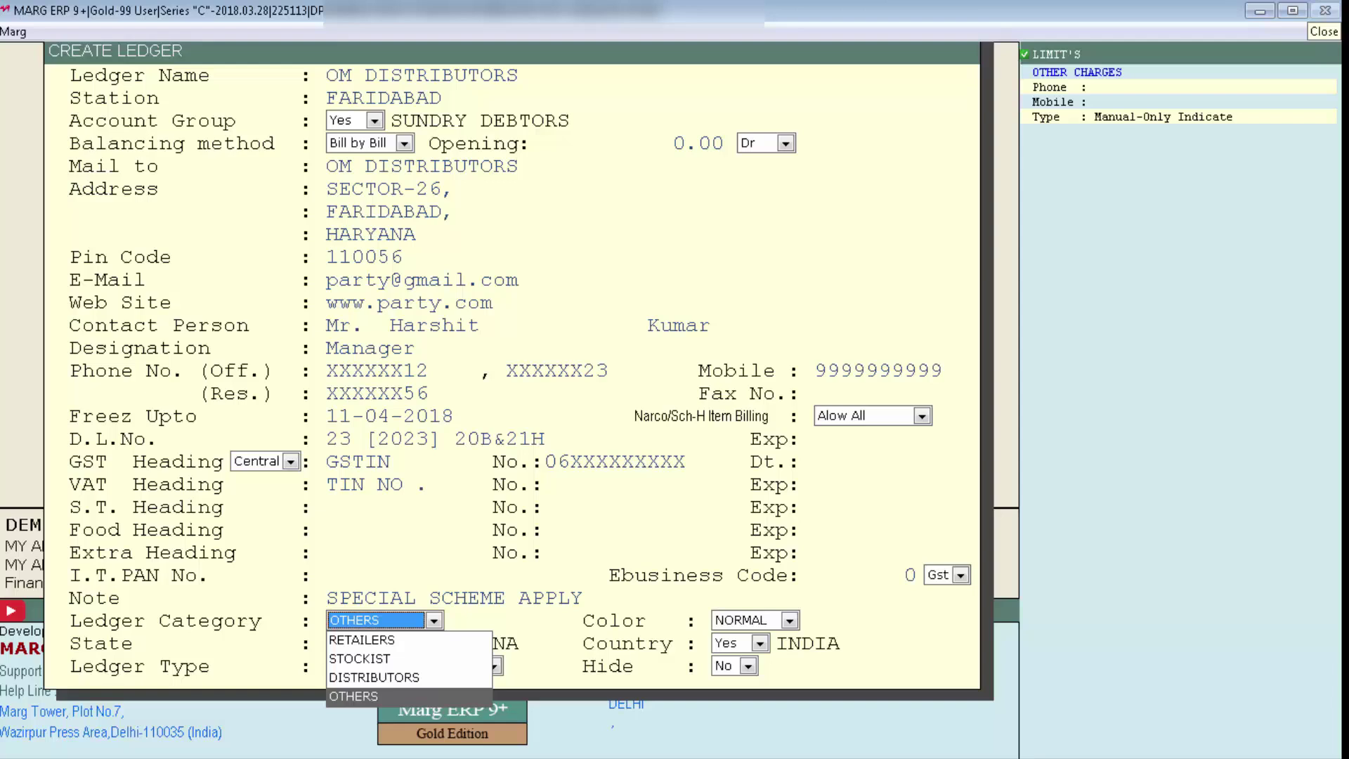
Keep ledger category OTHERS and colour NORMAL, advancing to the State field.
{"action": "key", "text": "Return"}
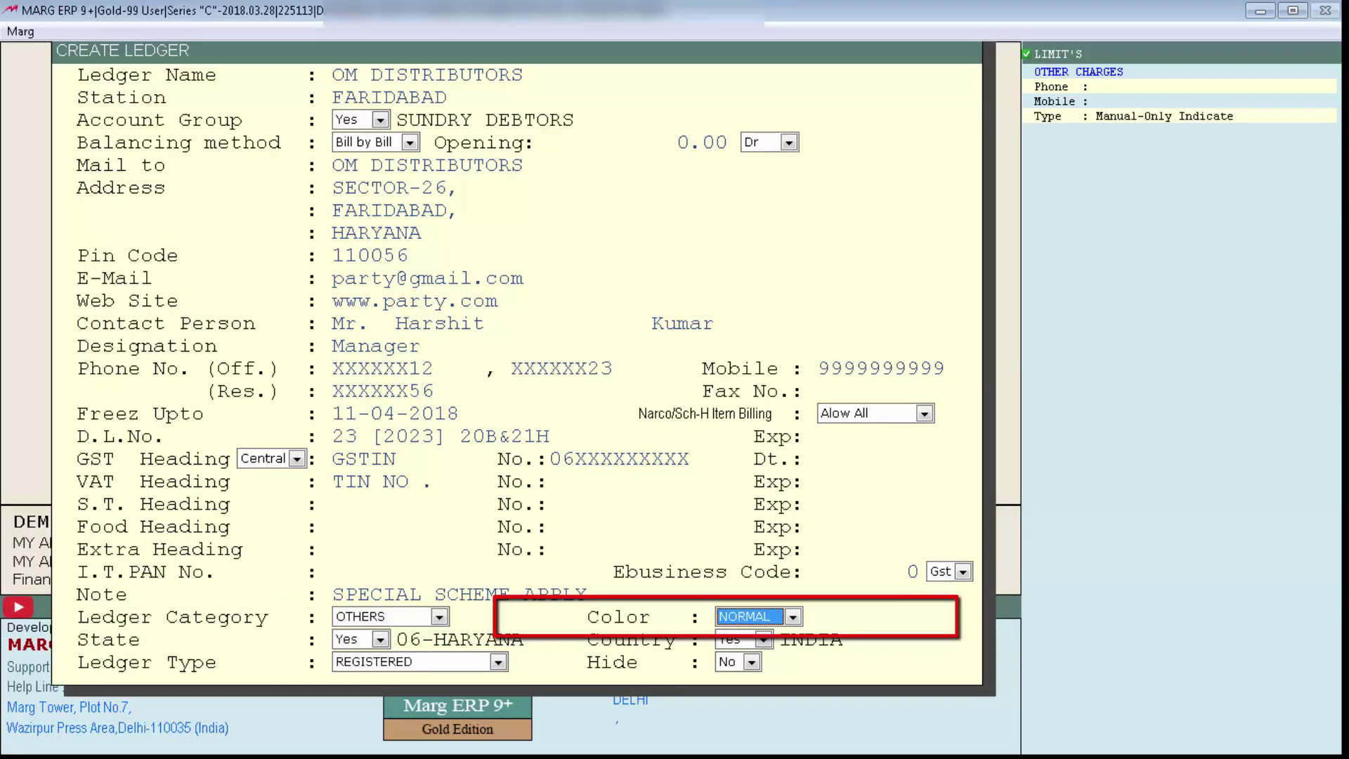
{"action": "key", "text": "space"}
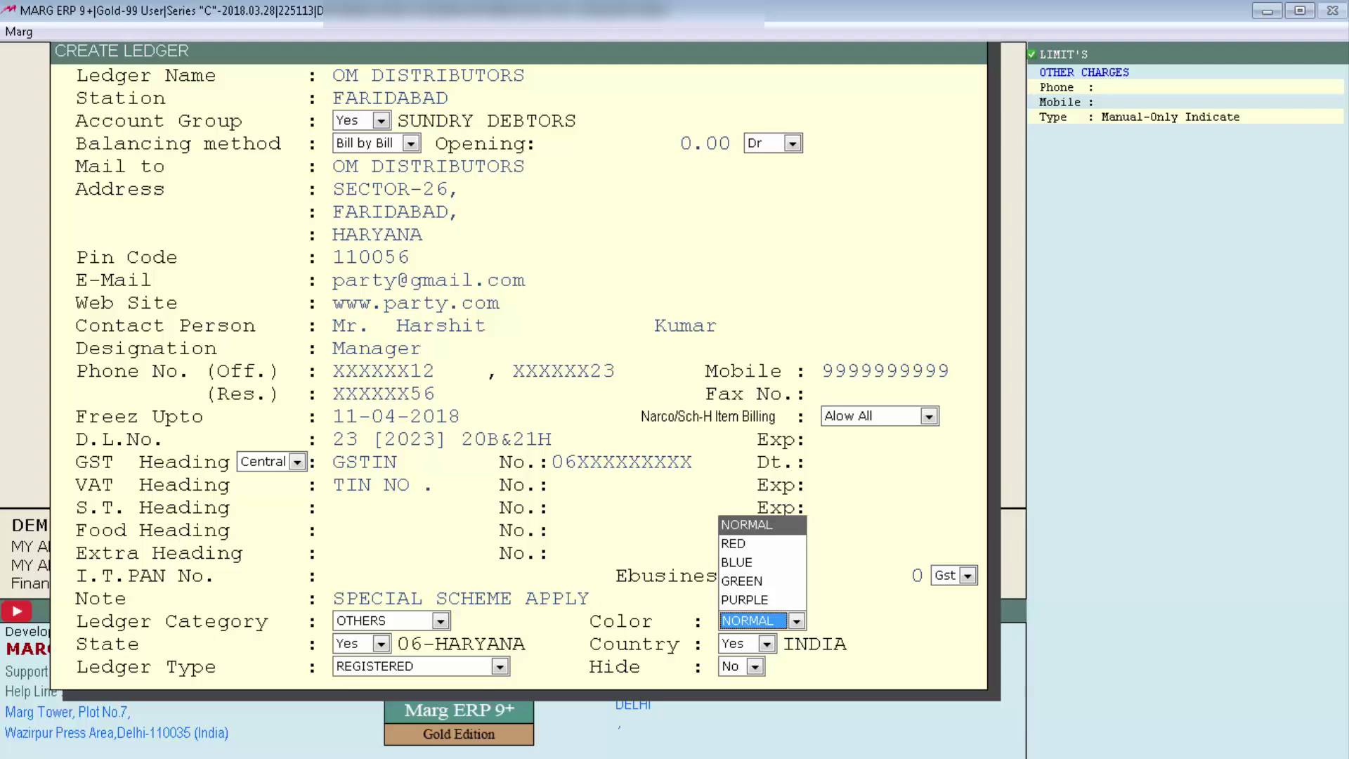
{"action": "key", "text": "Return"}
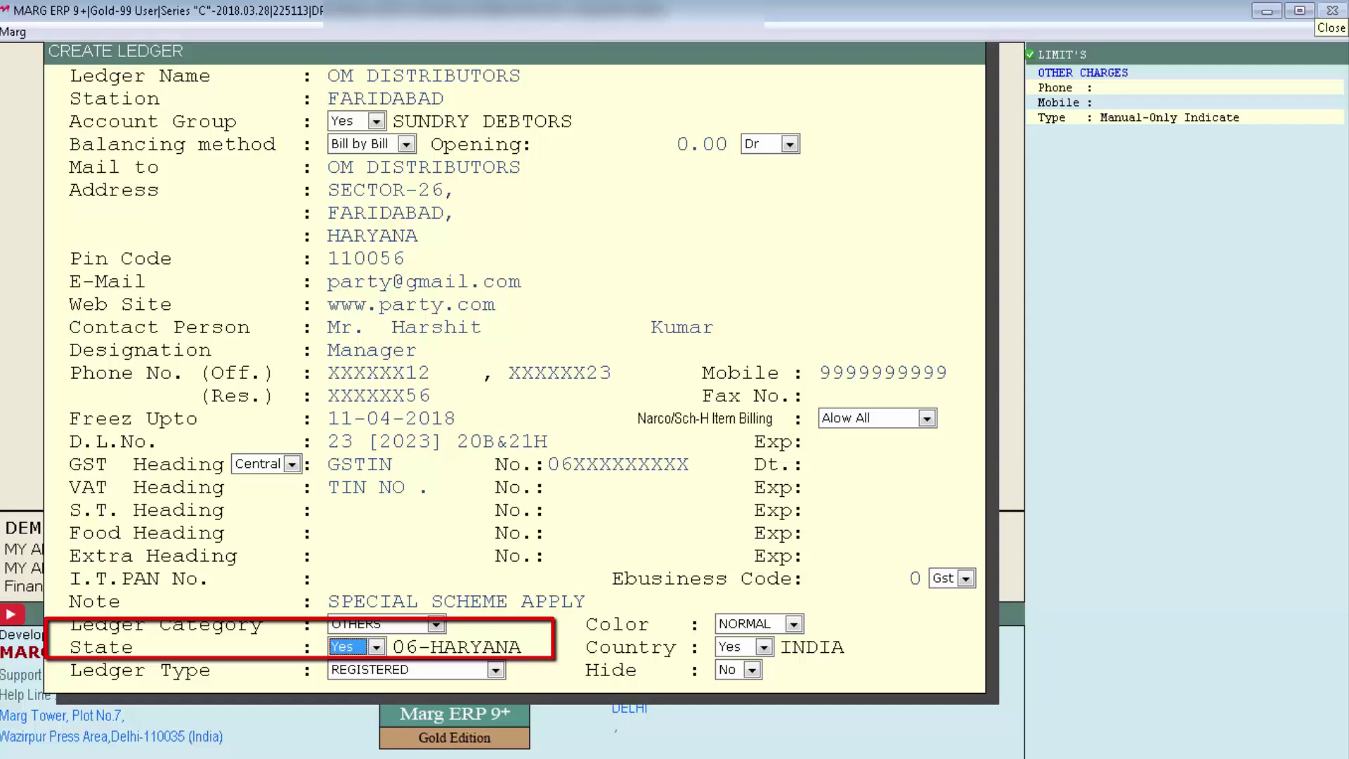
Select HARYANA as the party's state so the GST heading becomes Local.
{"action": "key", "text": "Return"}
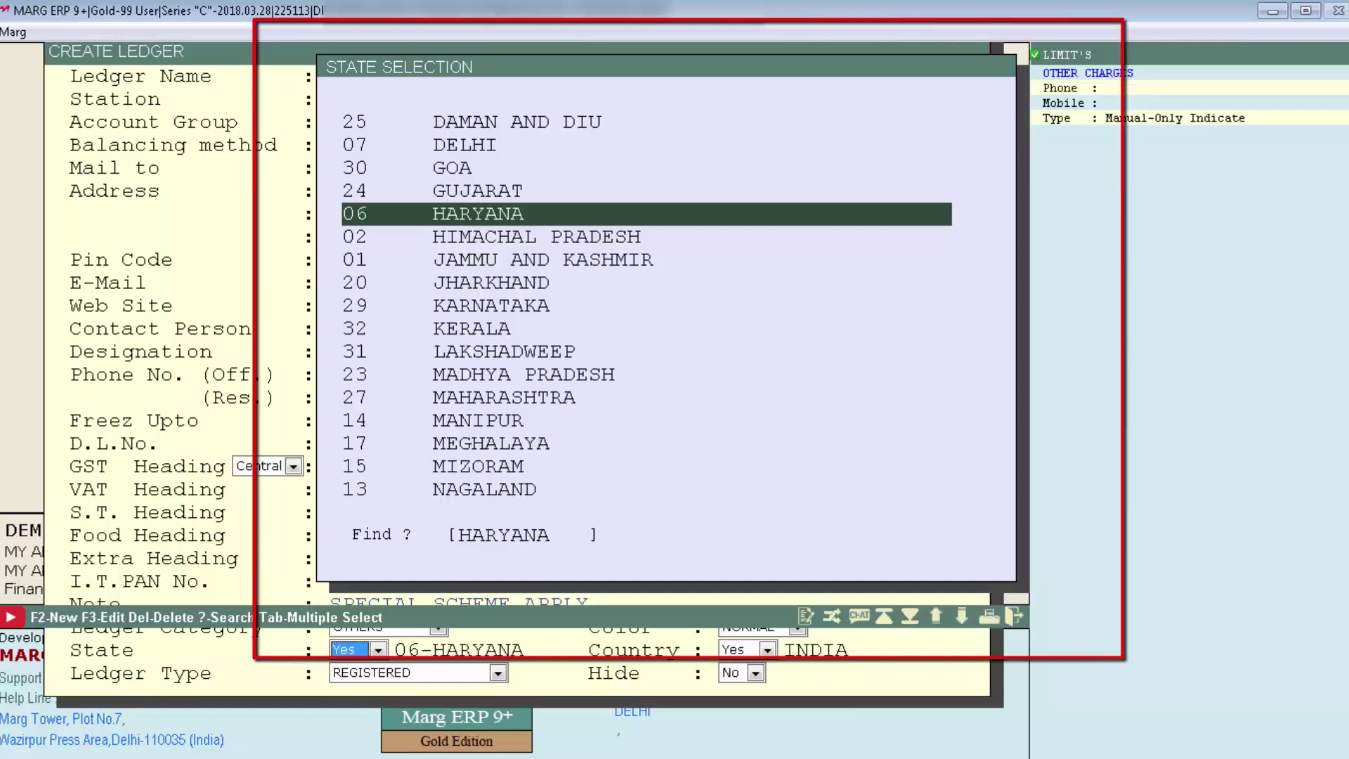
{"action": "key", "text": "Return"}
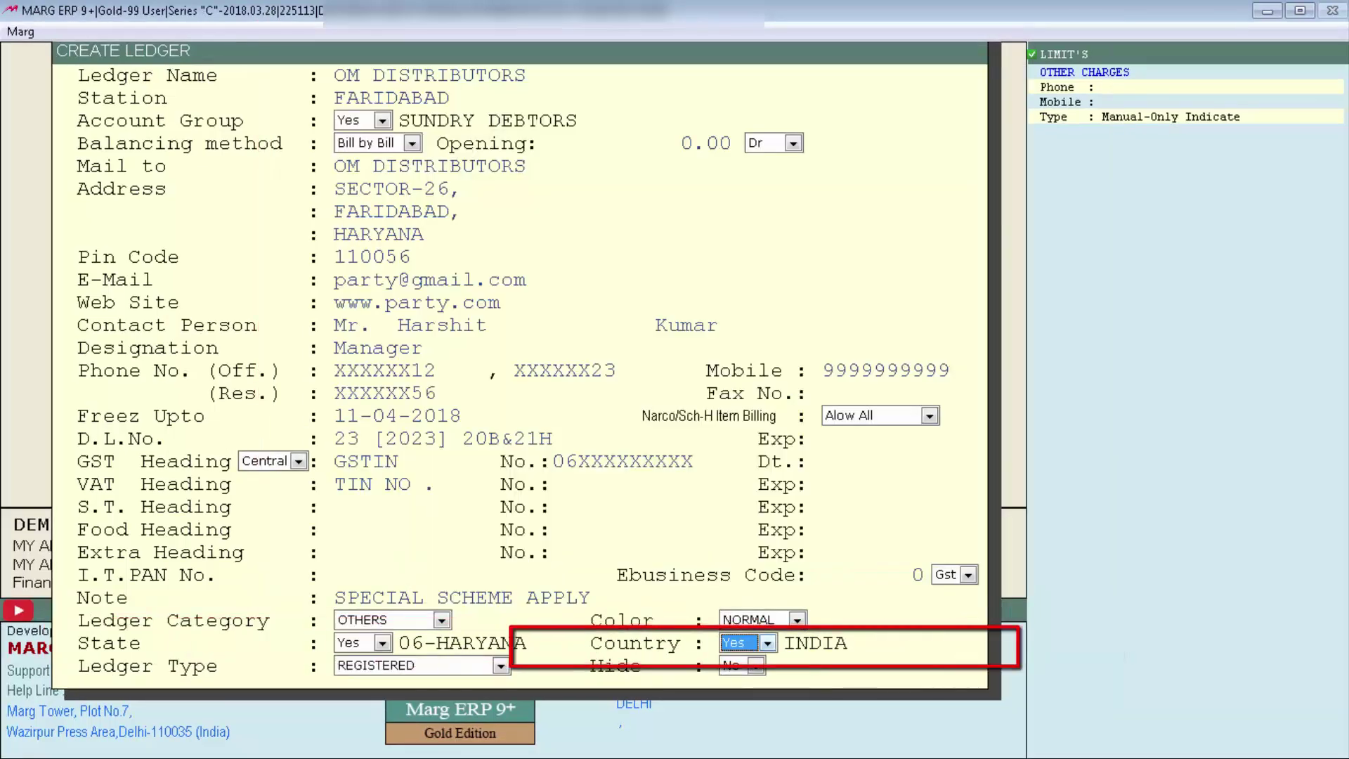
{"action": "key", "text": "Return"}
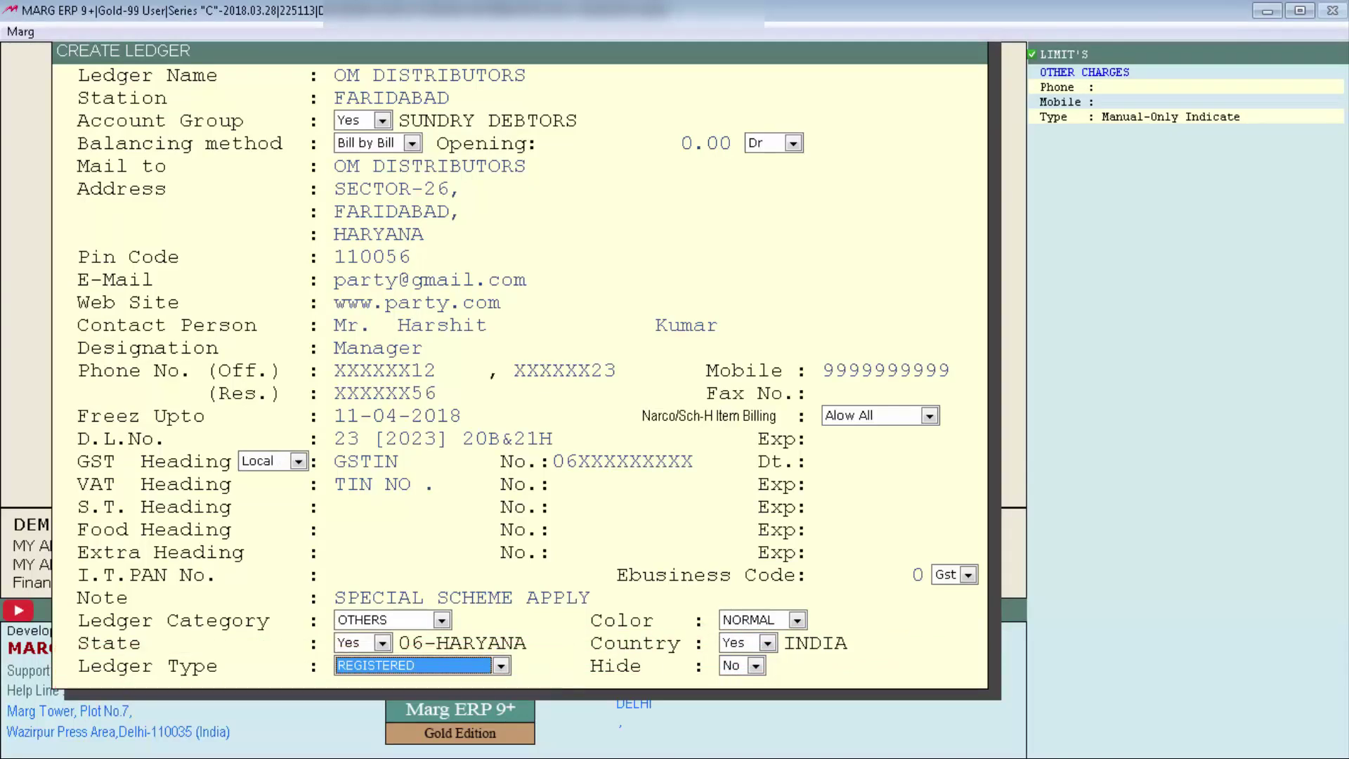
Keep the ledger type as REGISTERED and leave Hide at No.
{"action": "key", "text": "alt+Down"}
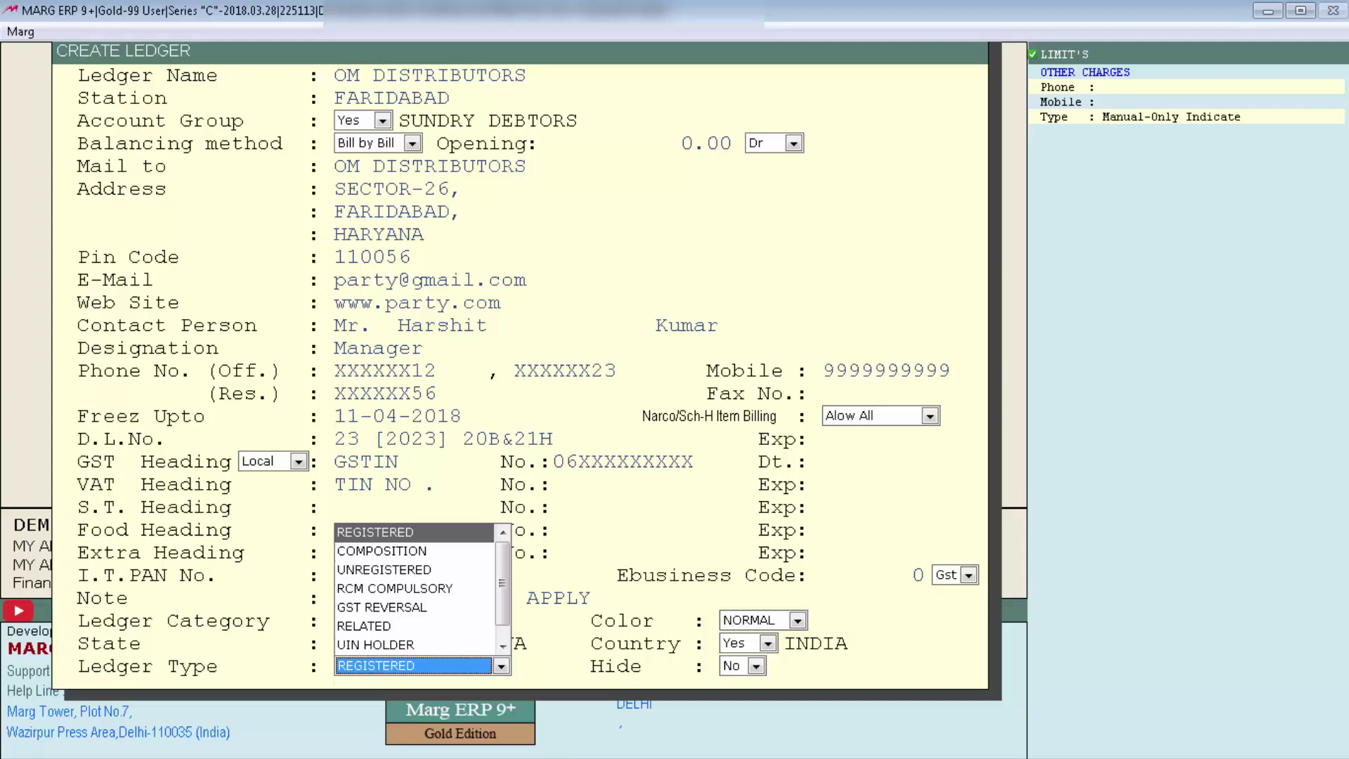
{"action": "key", "text": "Return"}
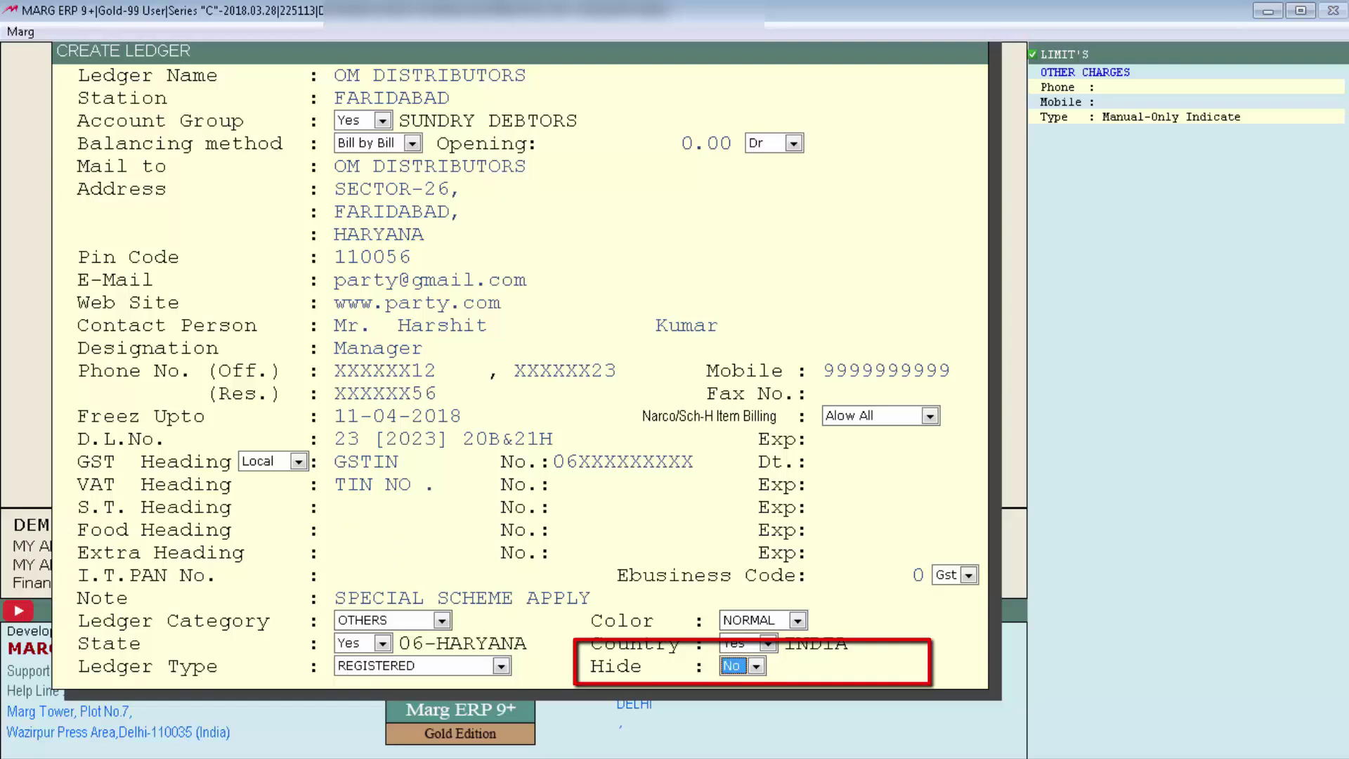
{"action": "key", "text": "space"}
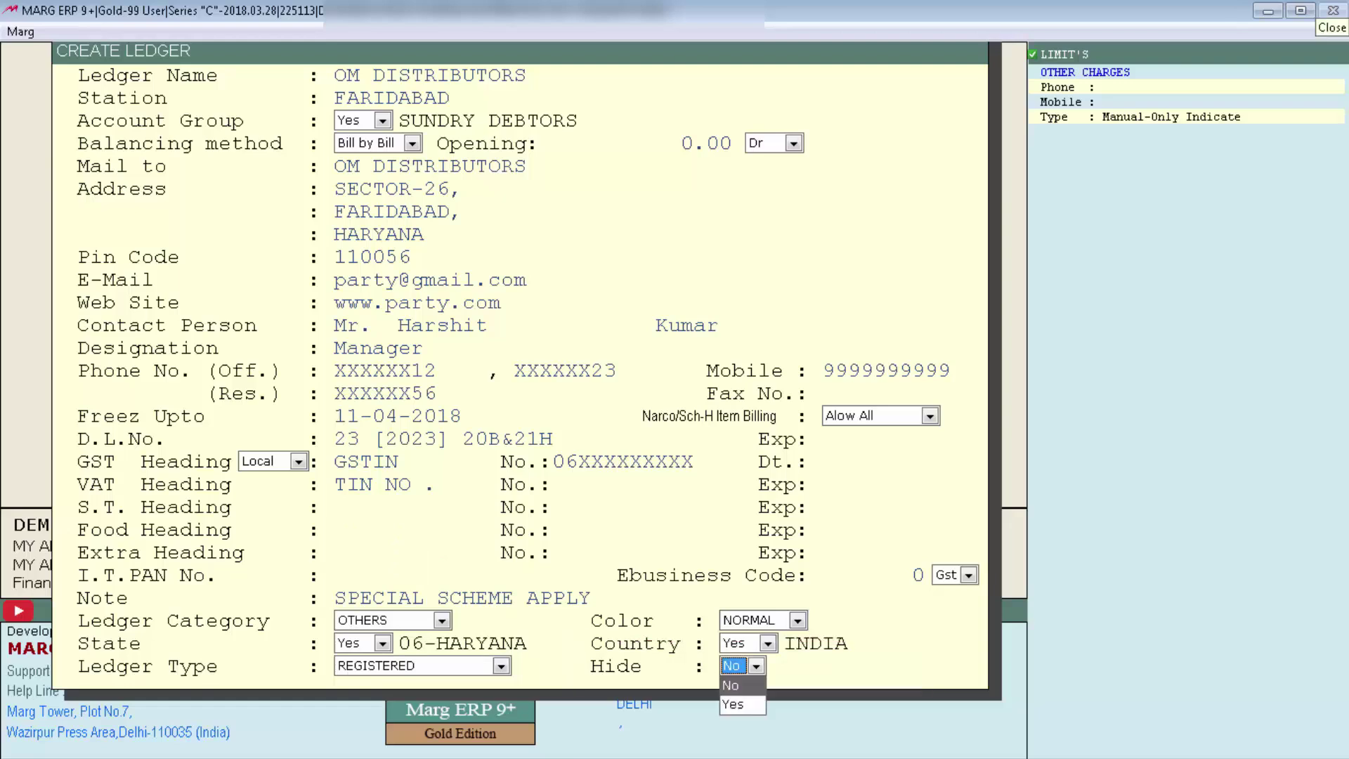